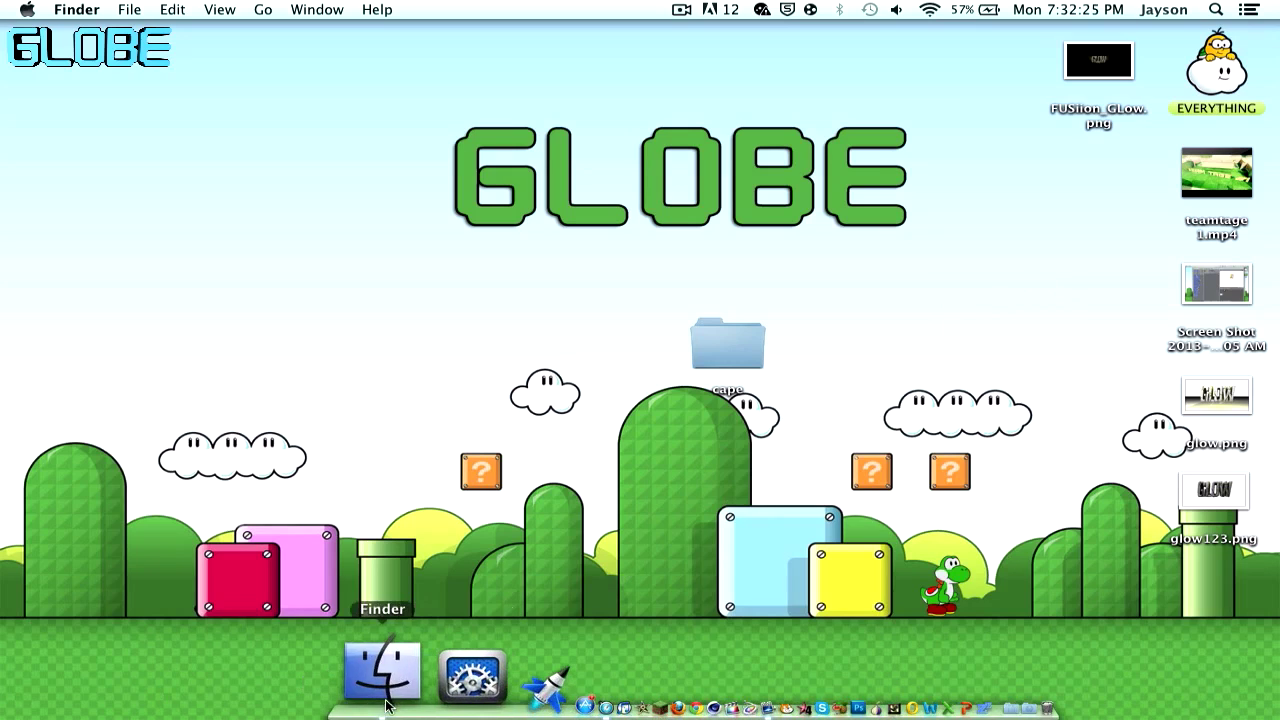
Open the versions folder inside the minecraft folder of ~/Library/Application Support in Finder
left_click(380, 678)
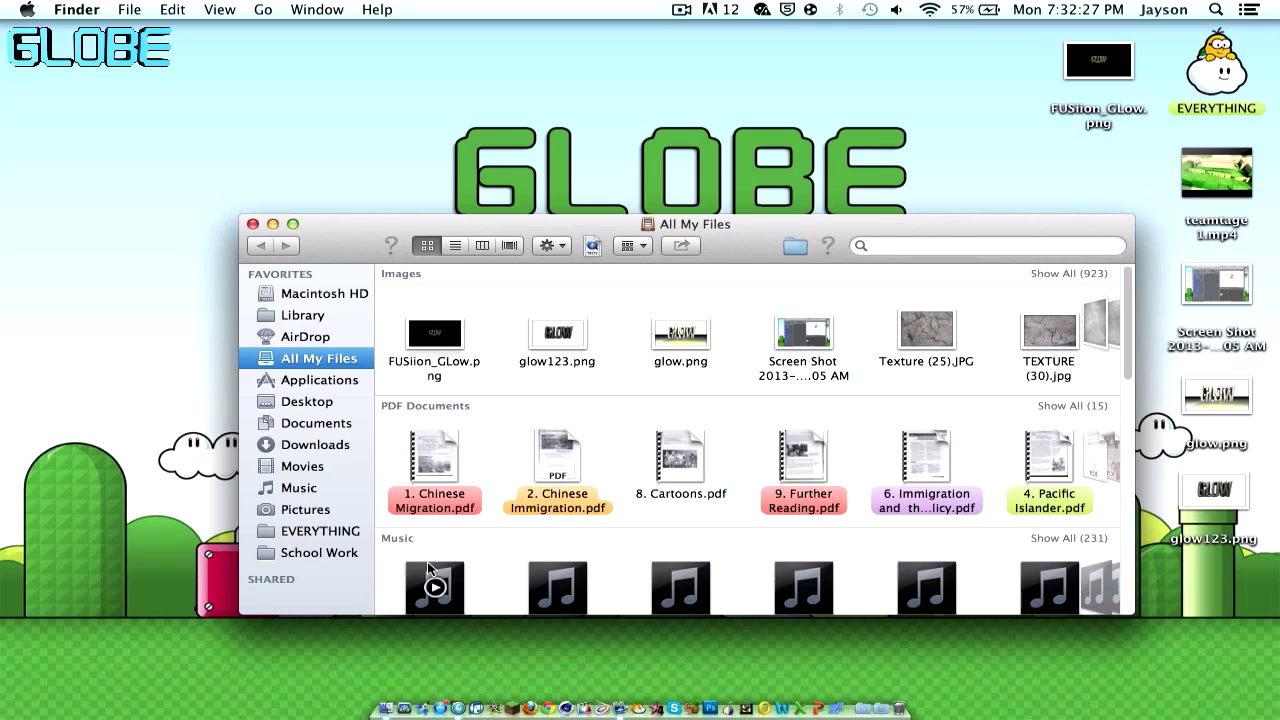
key("super+shift+g")
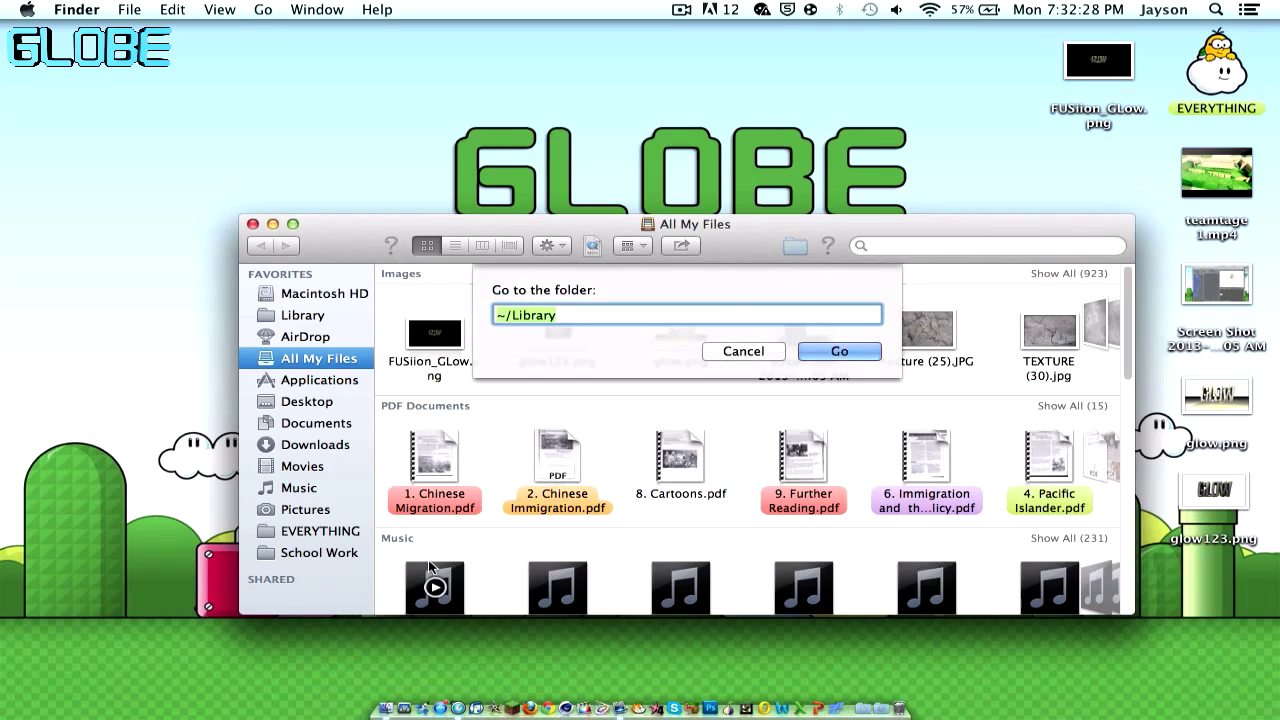
left_click(513, 317)
left_click(834, 352)
double_click(670, 300)
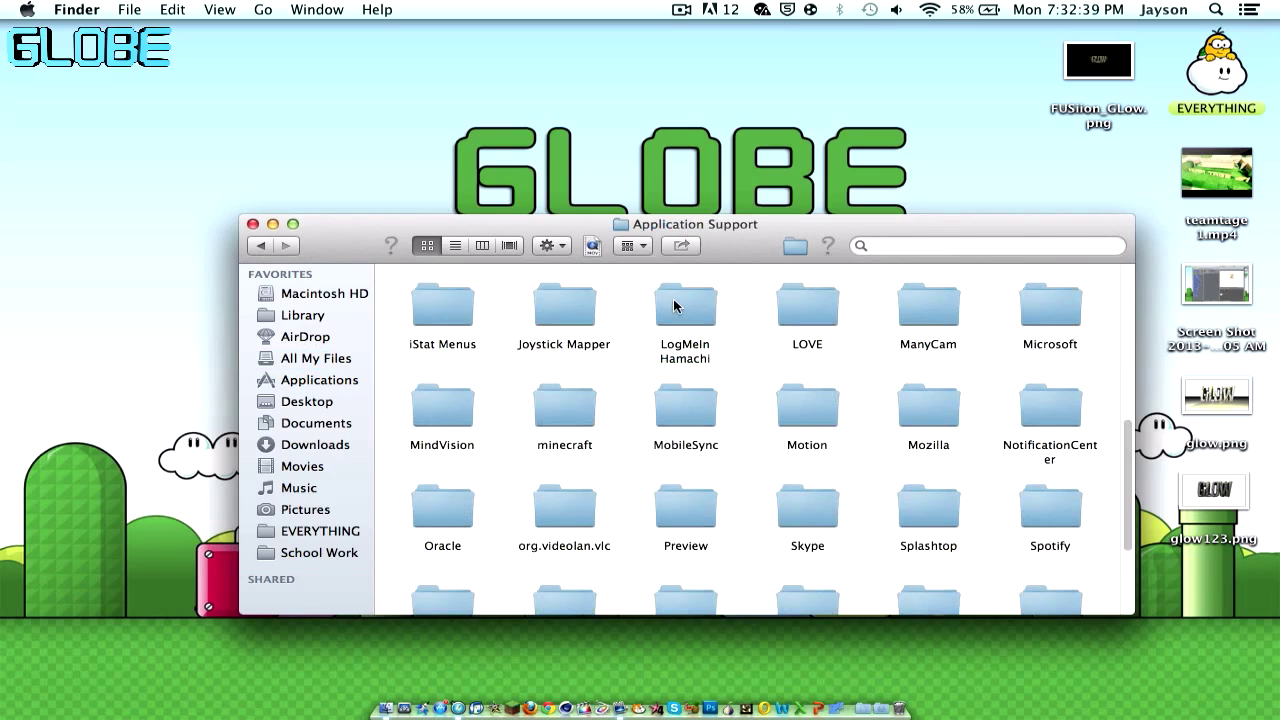
type("mi")
double_click(563, 414)
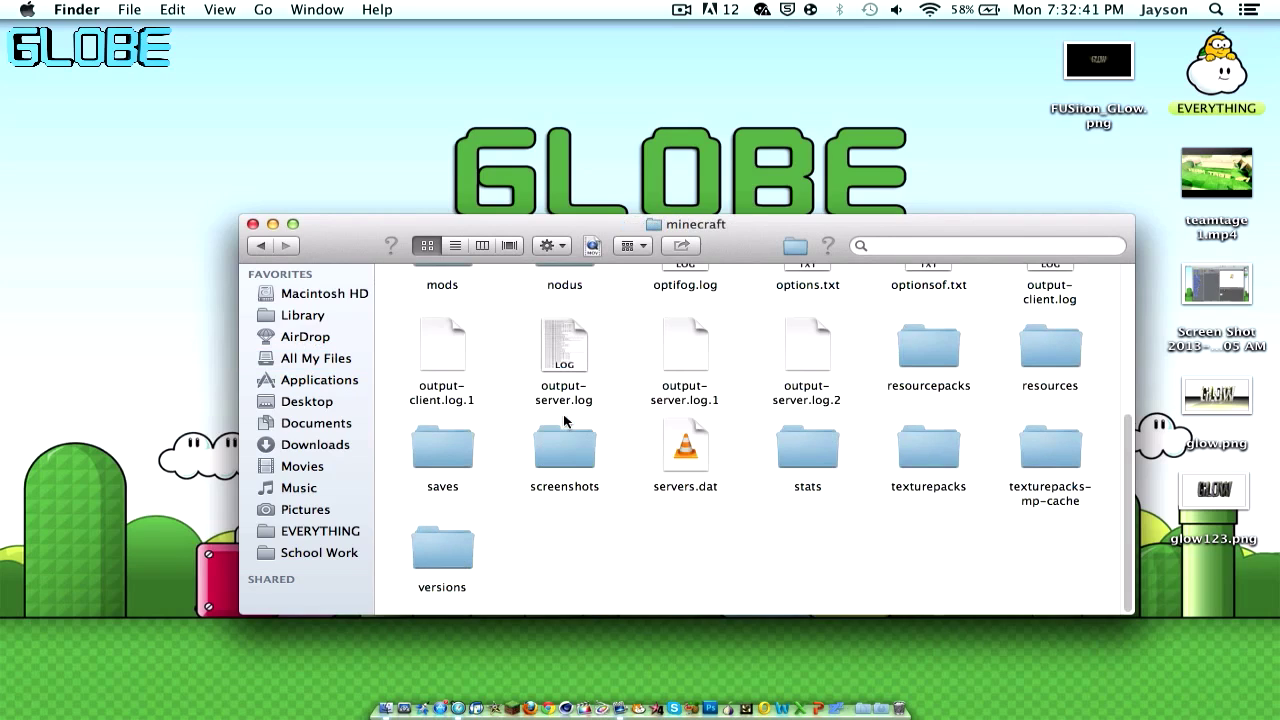
double_click(434, 556)
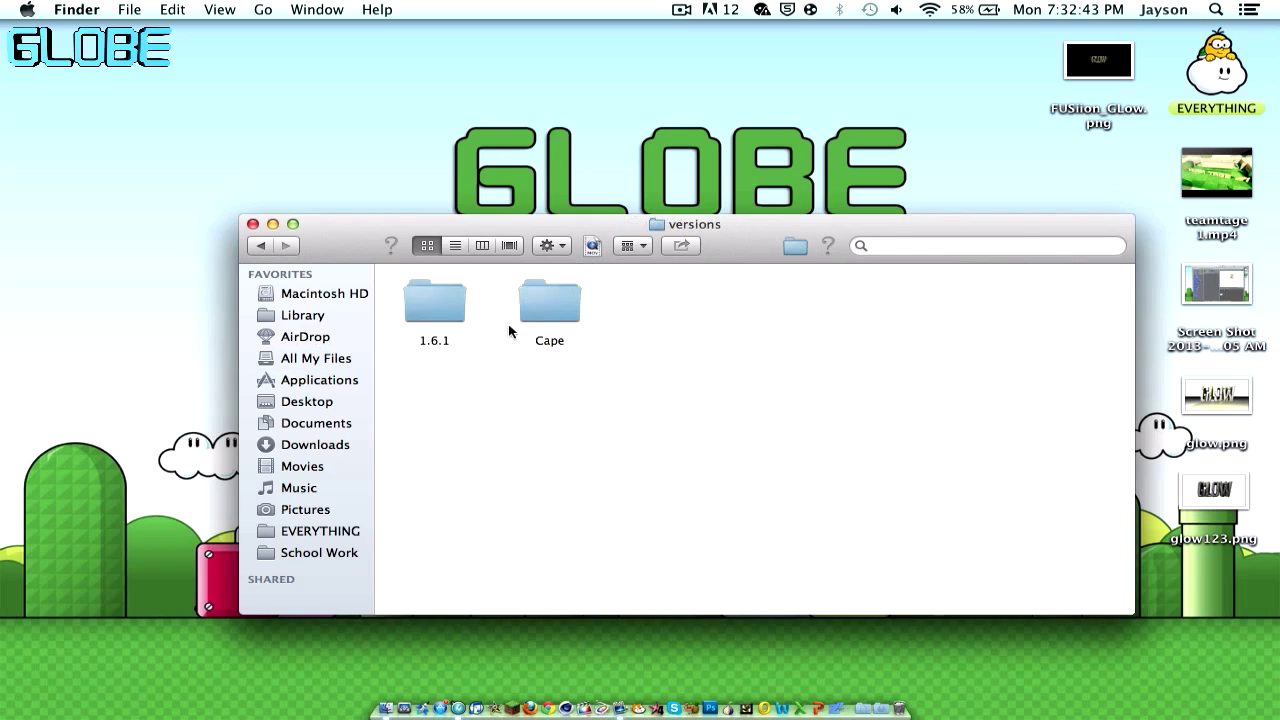
Move the existing Cape folder to the Trash and duplicate the 1.6.1 folder within versions
left_click_drag(543, 317, 900, 695)
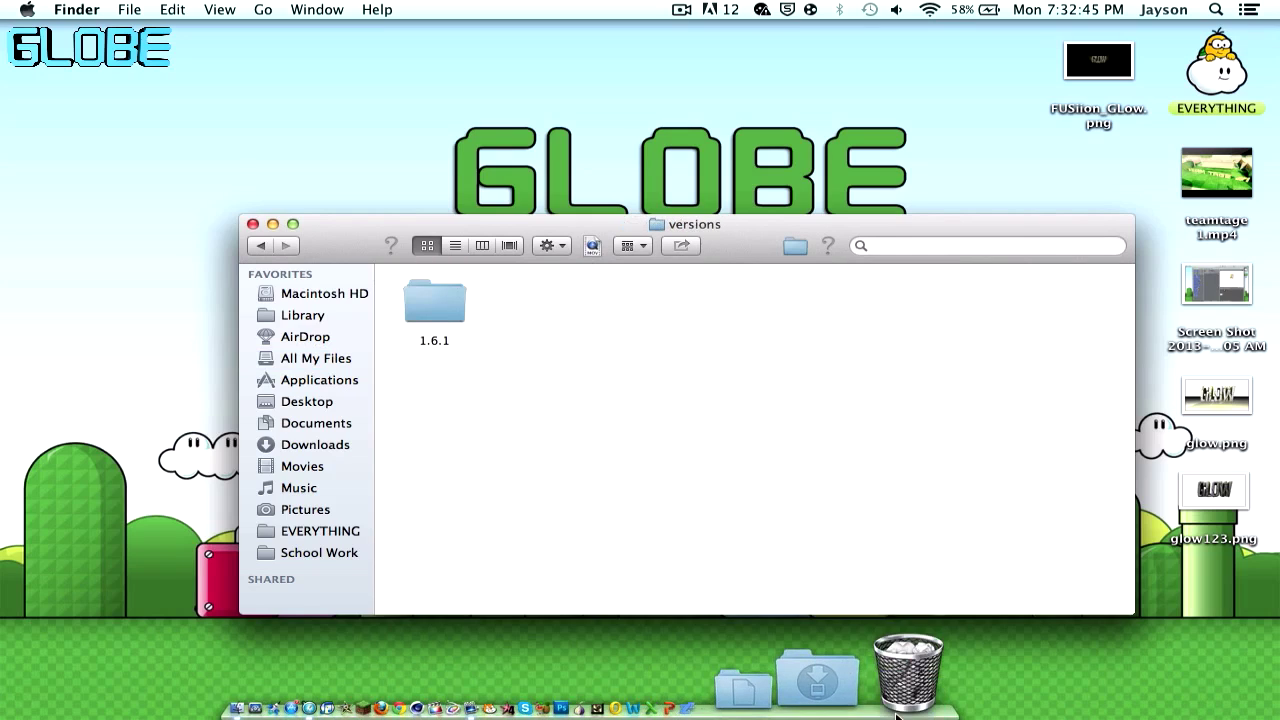
left_click(435, 300)
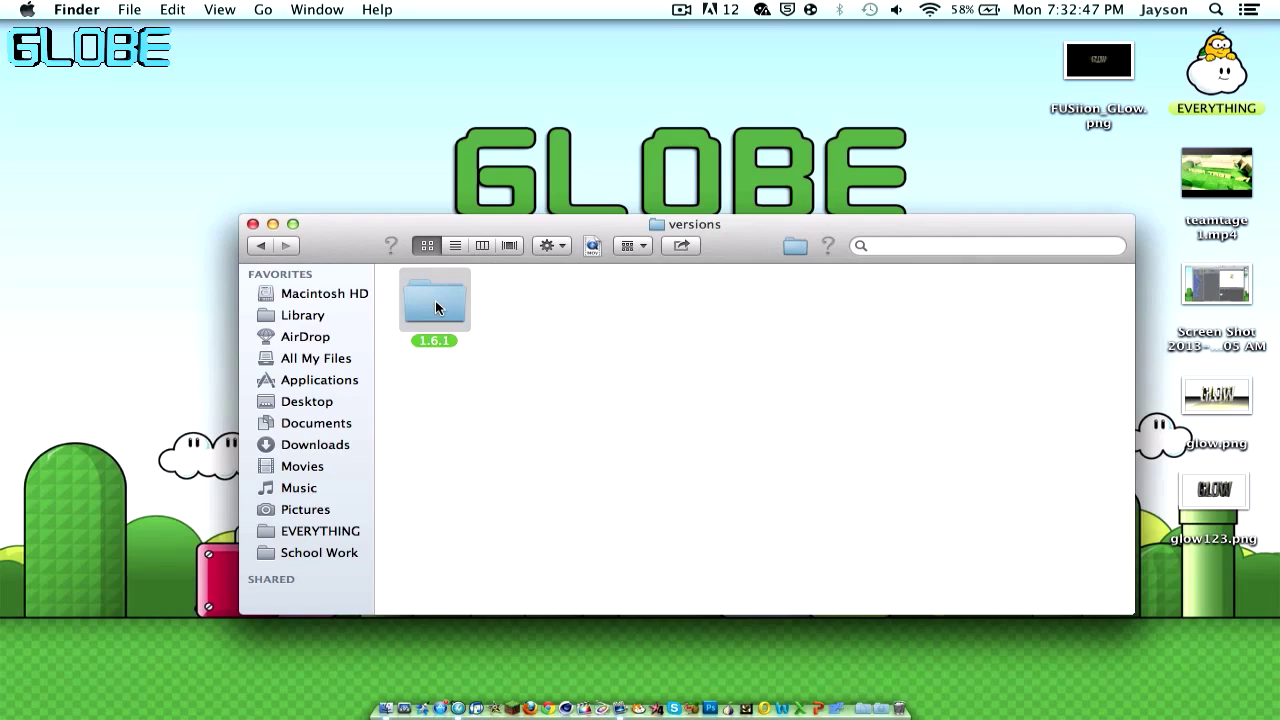
left_click(617, 365)
key("super+v")
Rename the copied 1.6.1 folder as Cape
key("Return")
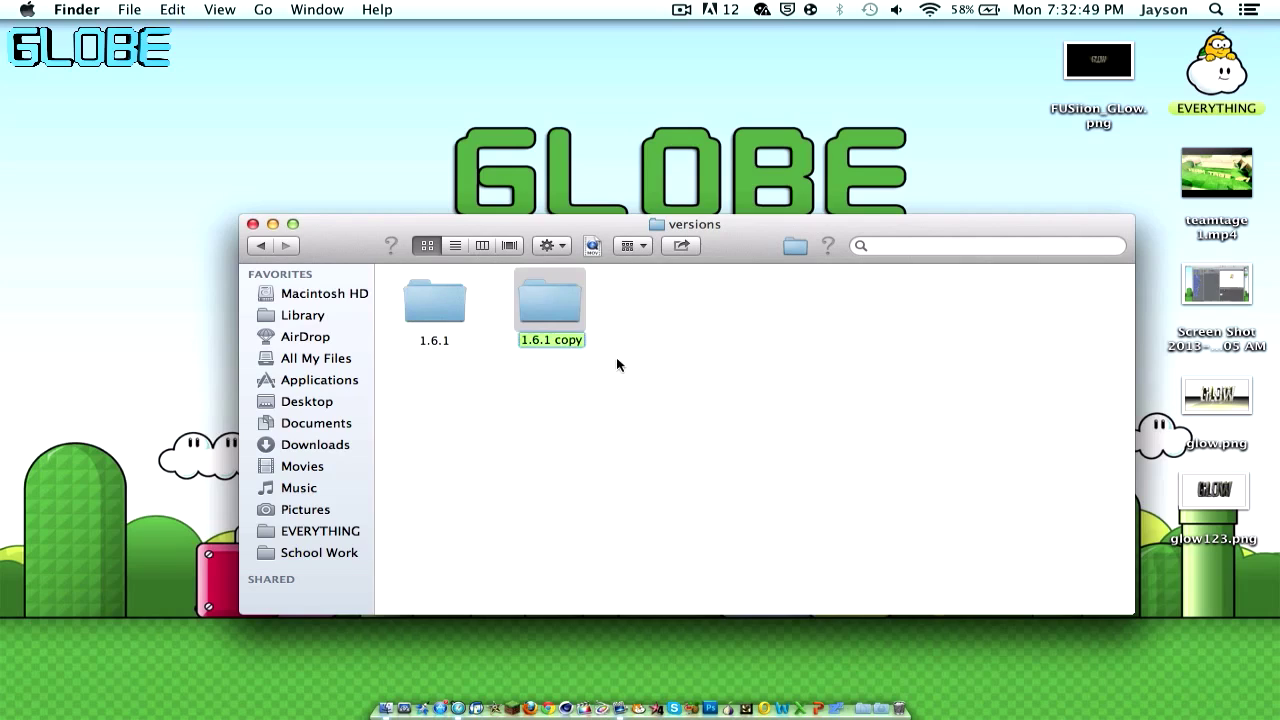
key("BackSpace")
type("C")
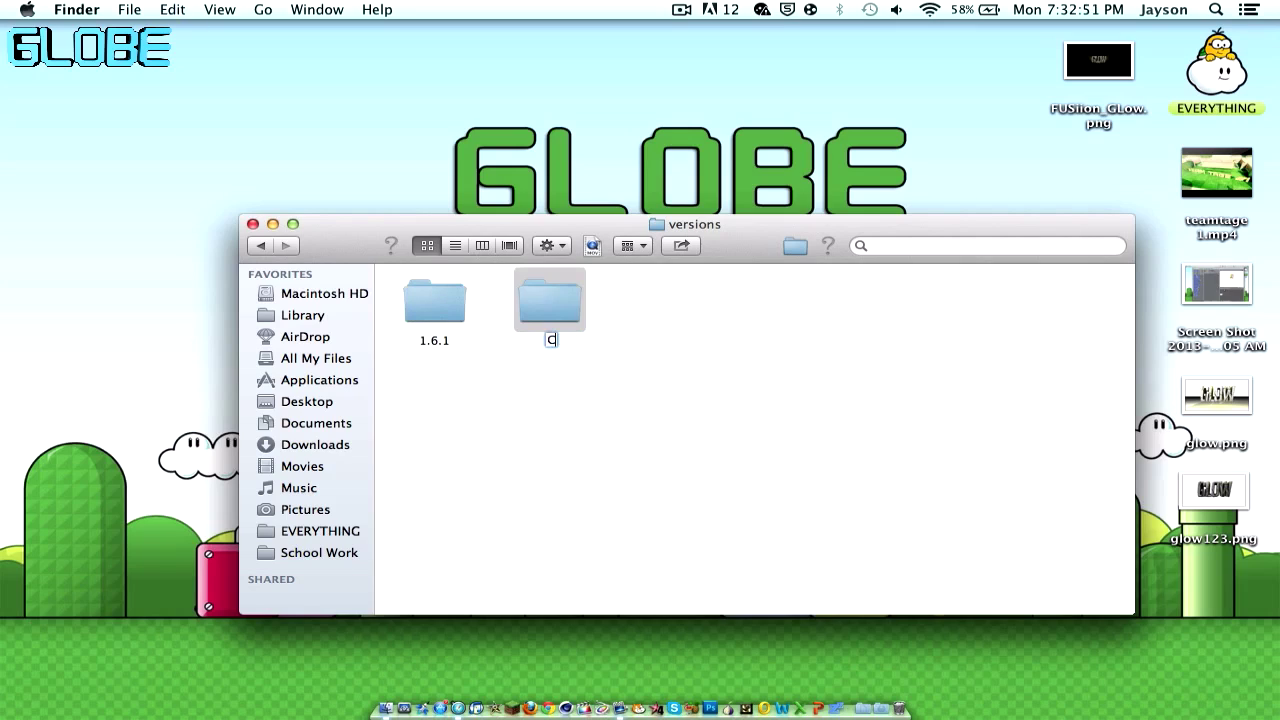
type("ape")
key("Return")
left_click(731, 380)
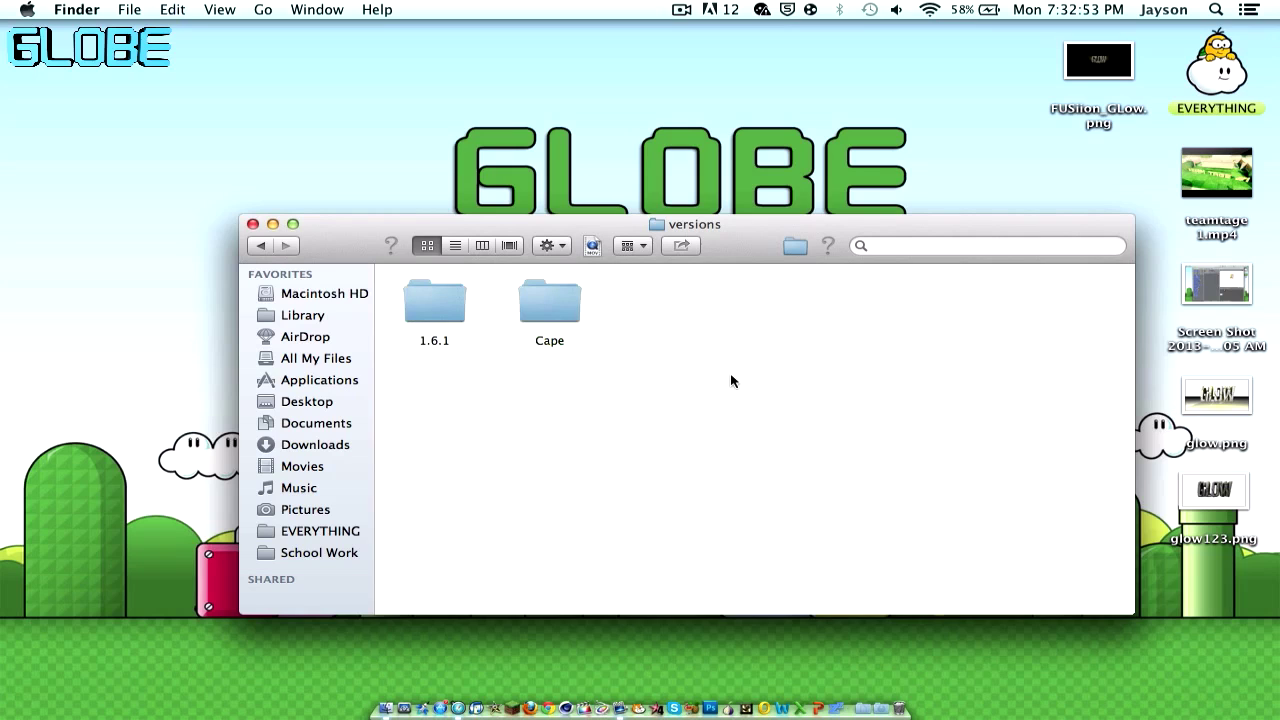
Open the new Cape folder and rename its 1.6.1.json file as Cape.json
left_click_drag(727, 250, 605, 245)
double_click(438, 295)
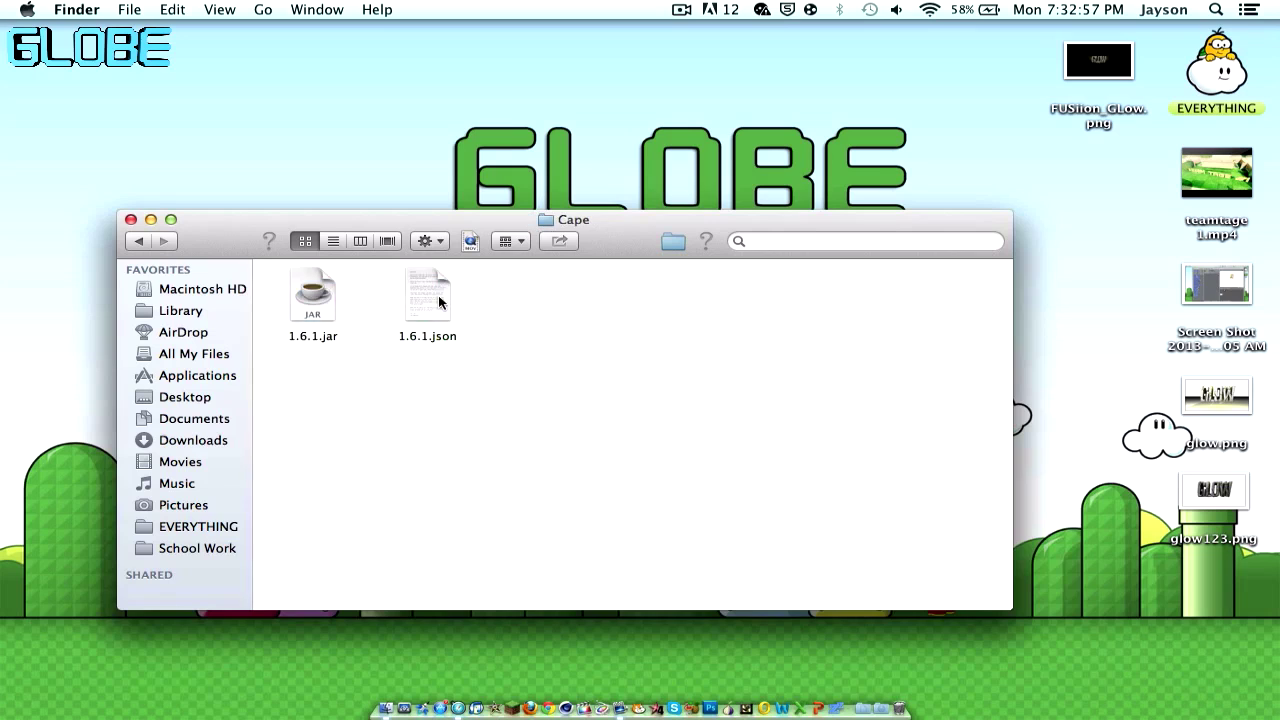
left_click_drag(623, 220, 626, 157)
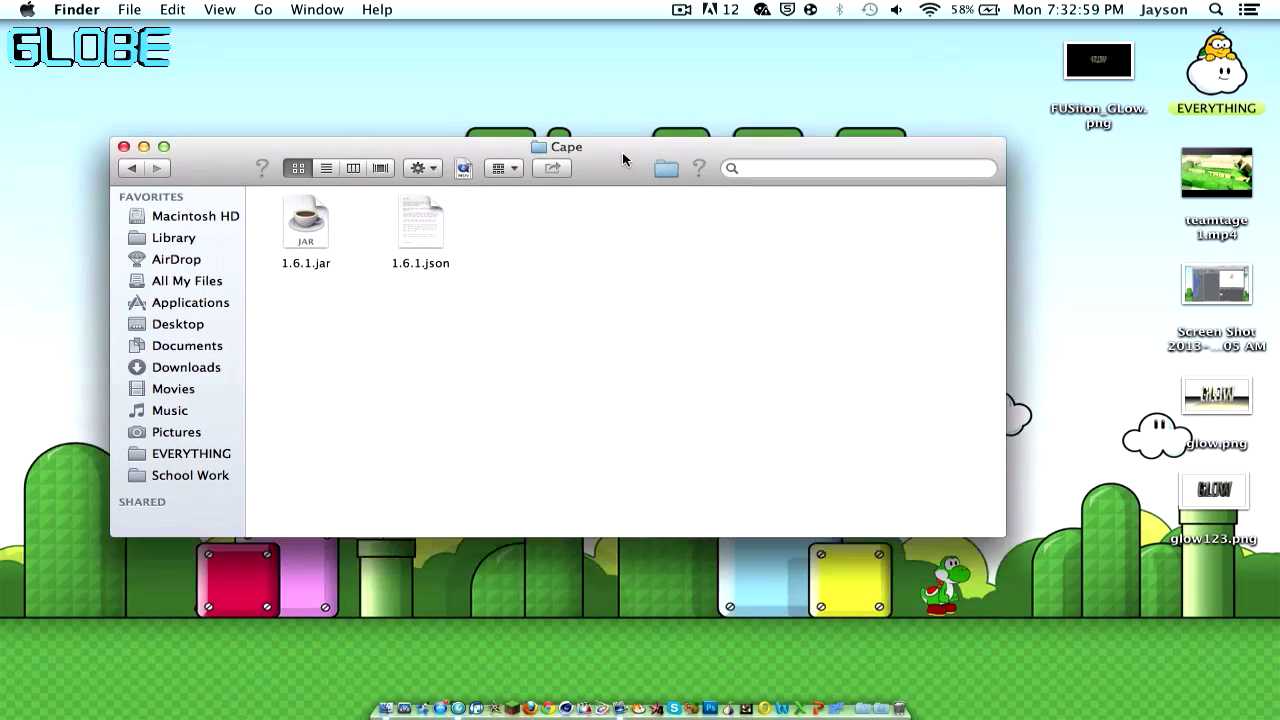
left_click(144, 178)
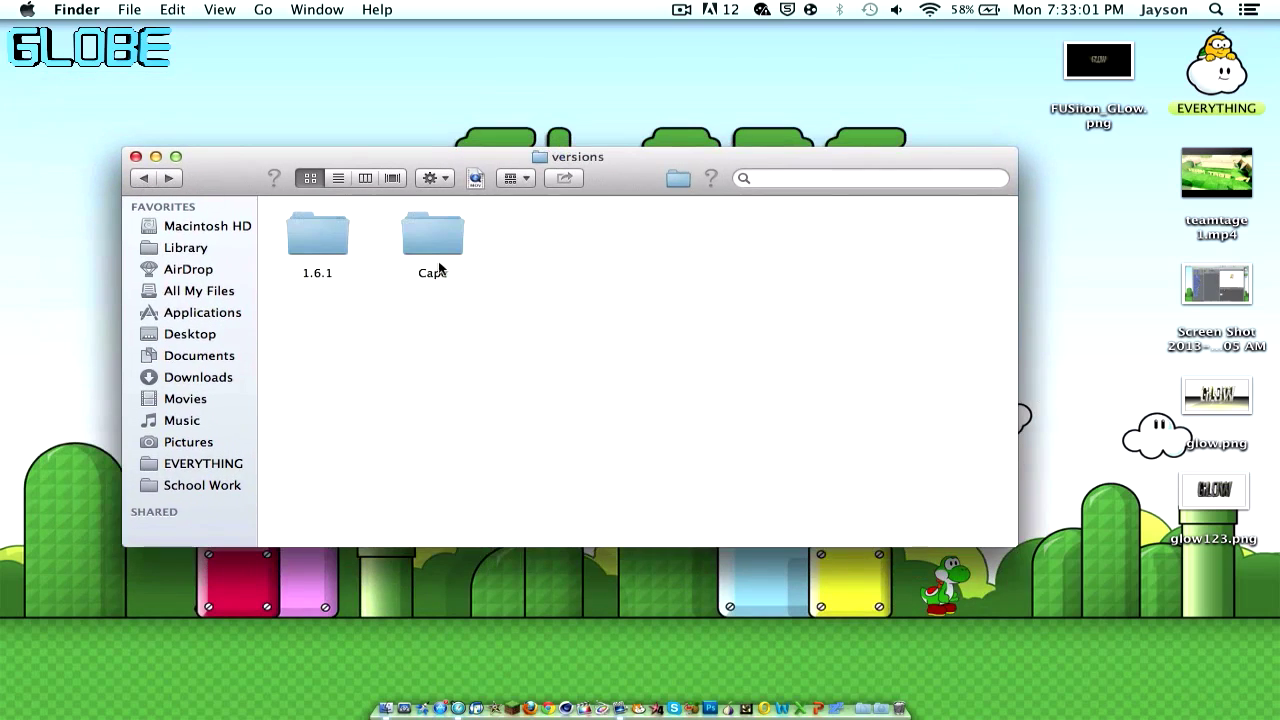
double_click(438, 252)
left_click(420, 250)
key("Return")
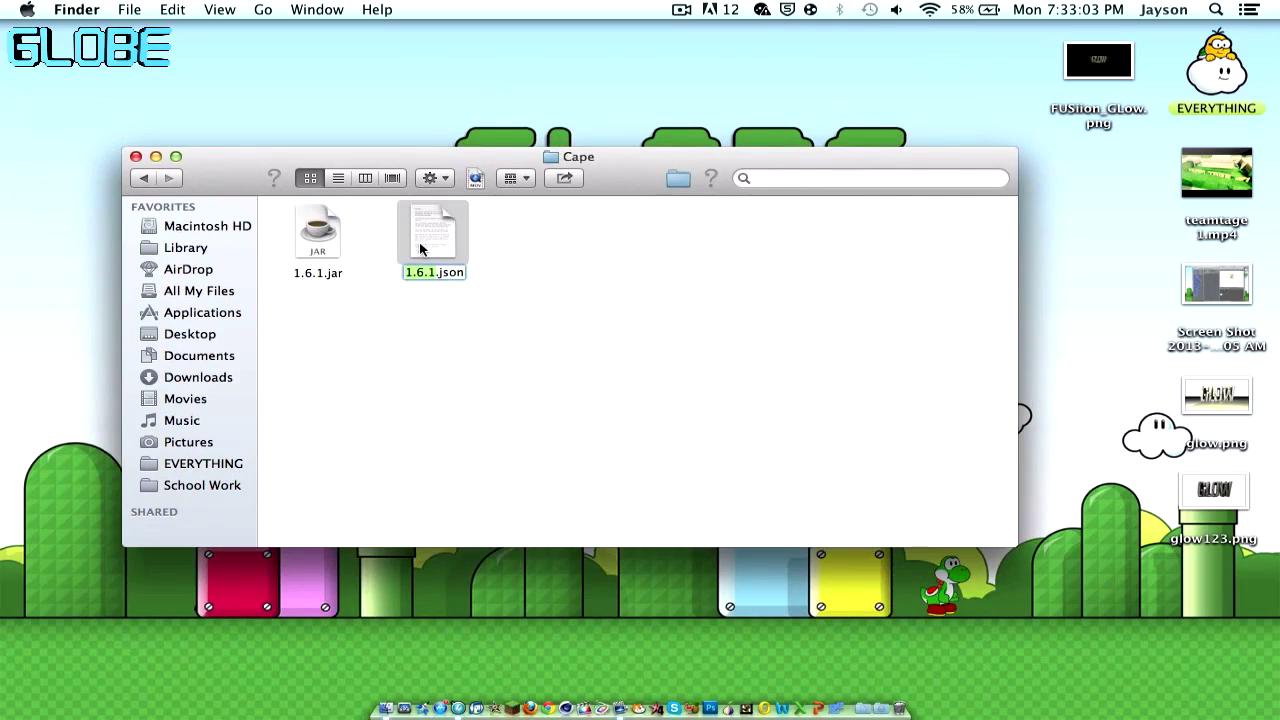
type("Cape")
left_click(445, 344)
Rename the 1.6.1.jar file in the Cape folder as Cape.jar
left_click(303, 238)
key("Return")
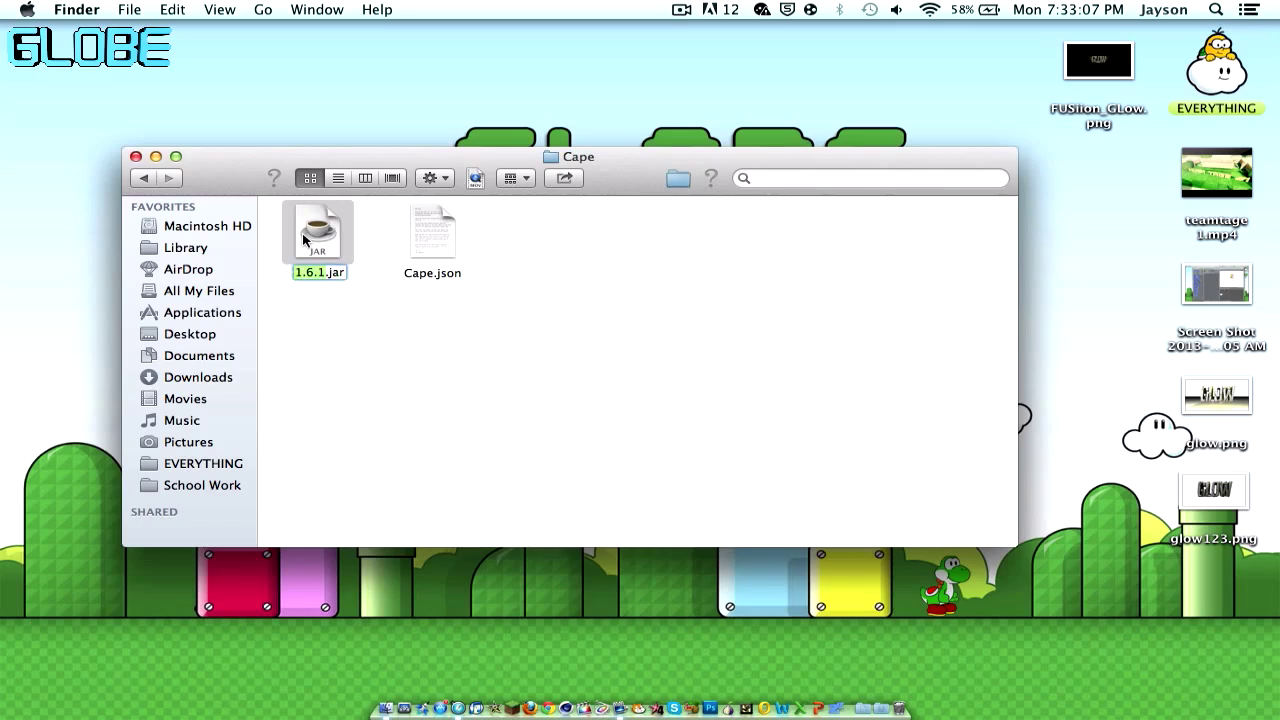
type("Cape")
key("Return")
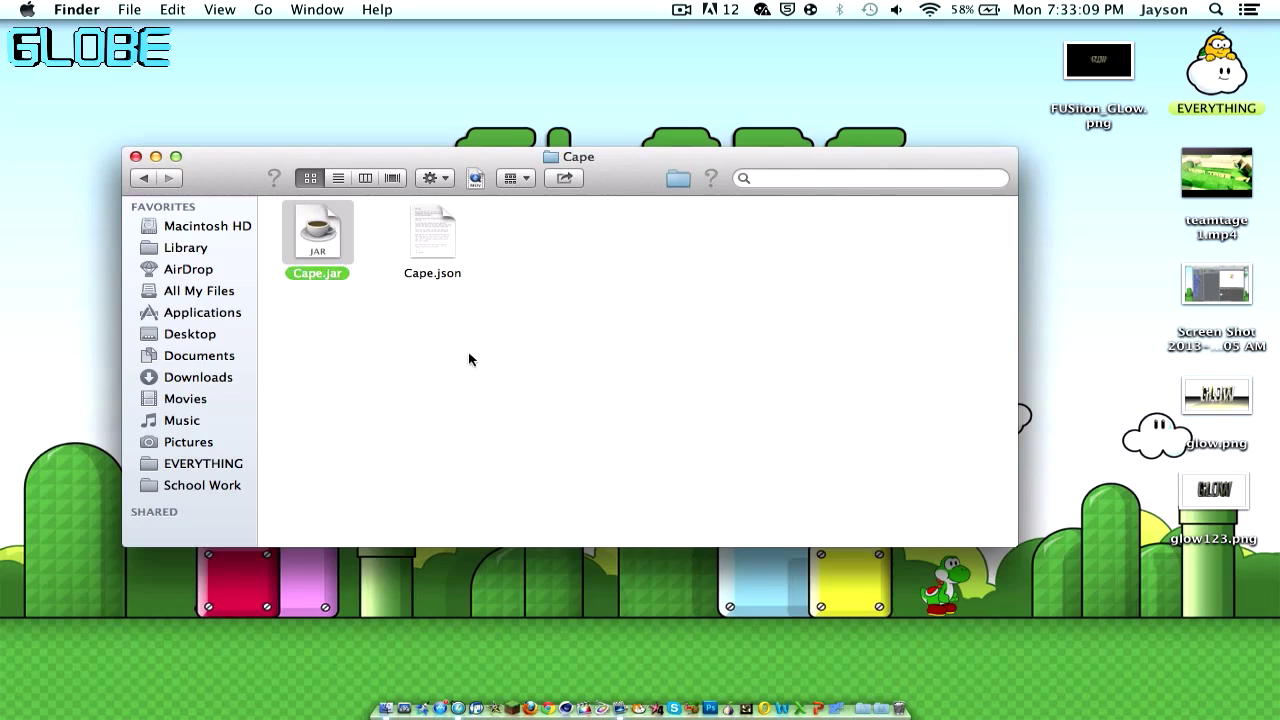
left_click(469, 357)
Open Cape.json in TextEdit
left_click(432, 233)
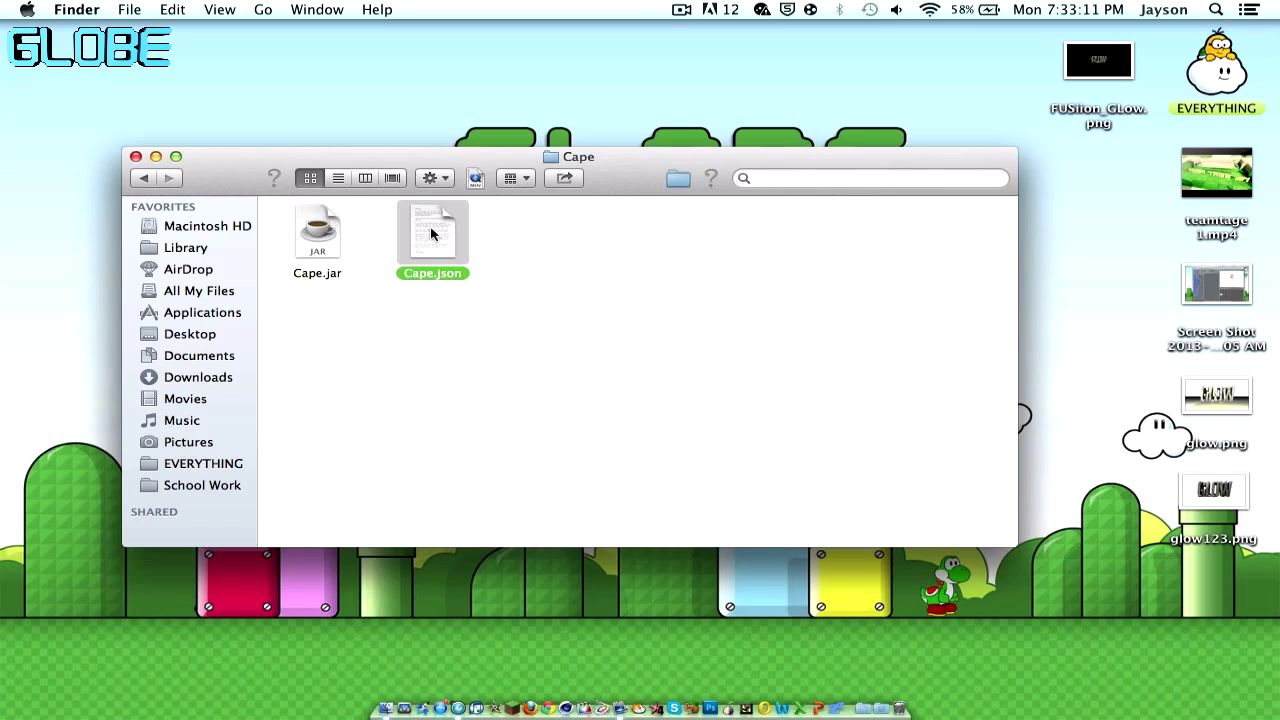
right_click(431, 233)
mouse_move(468, 257)
left_click(740, 254)
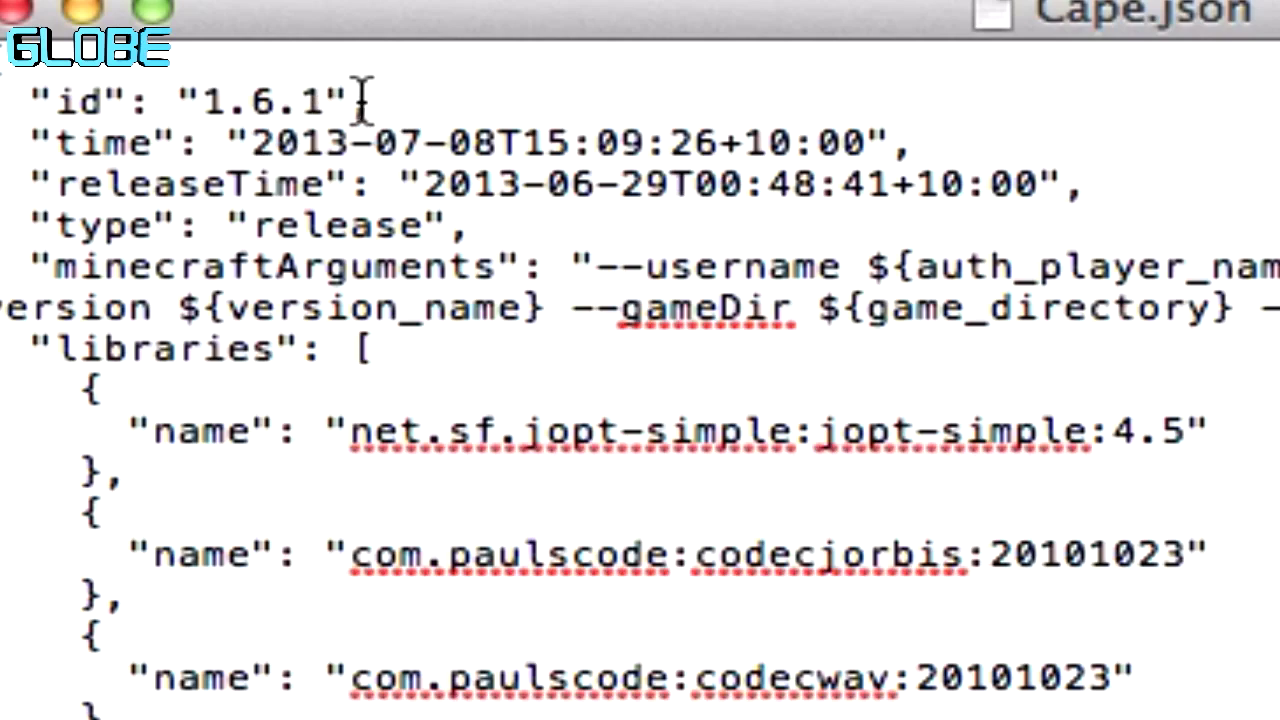
Set the "id" value in Cape.json to "Cape", then close the document and return to the Cape folder
left_click_drag(340, 100, 178, 100)
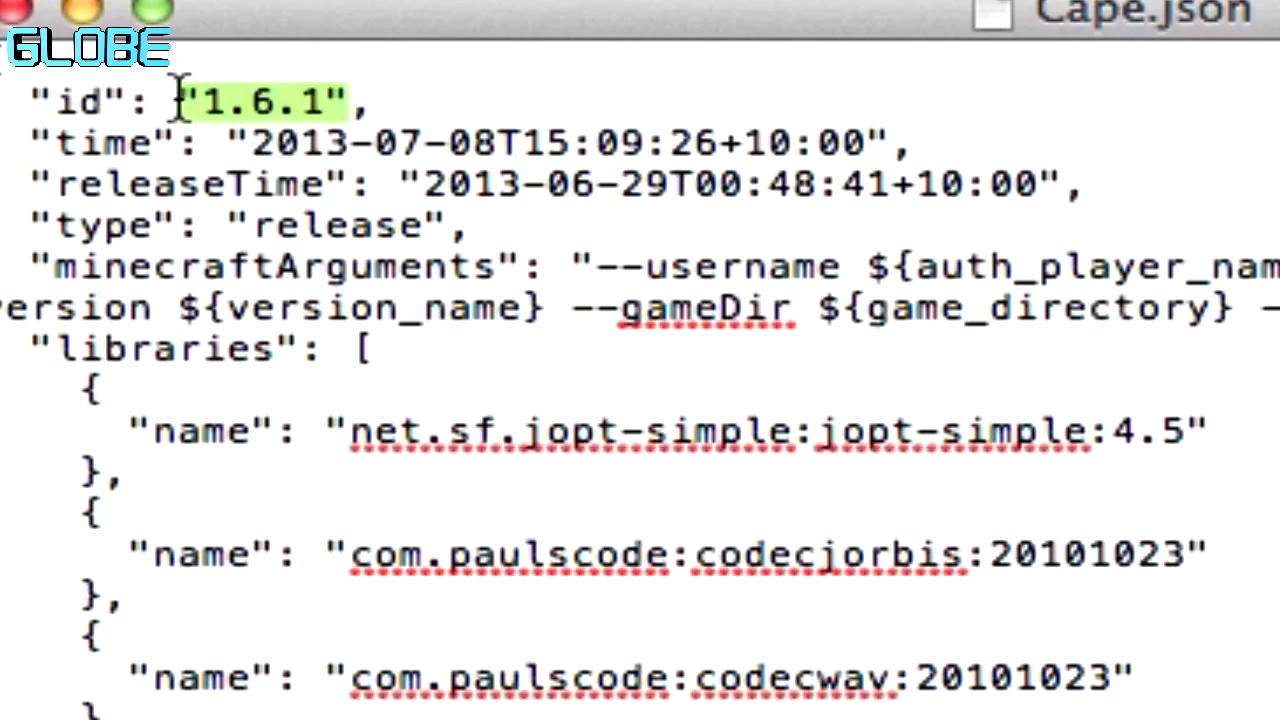
left_click(323, 100)
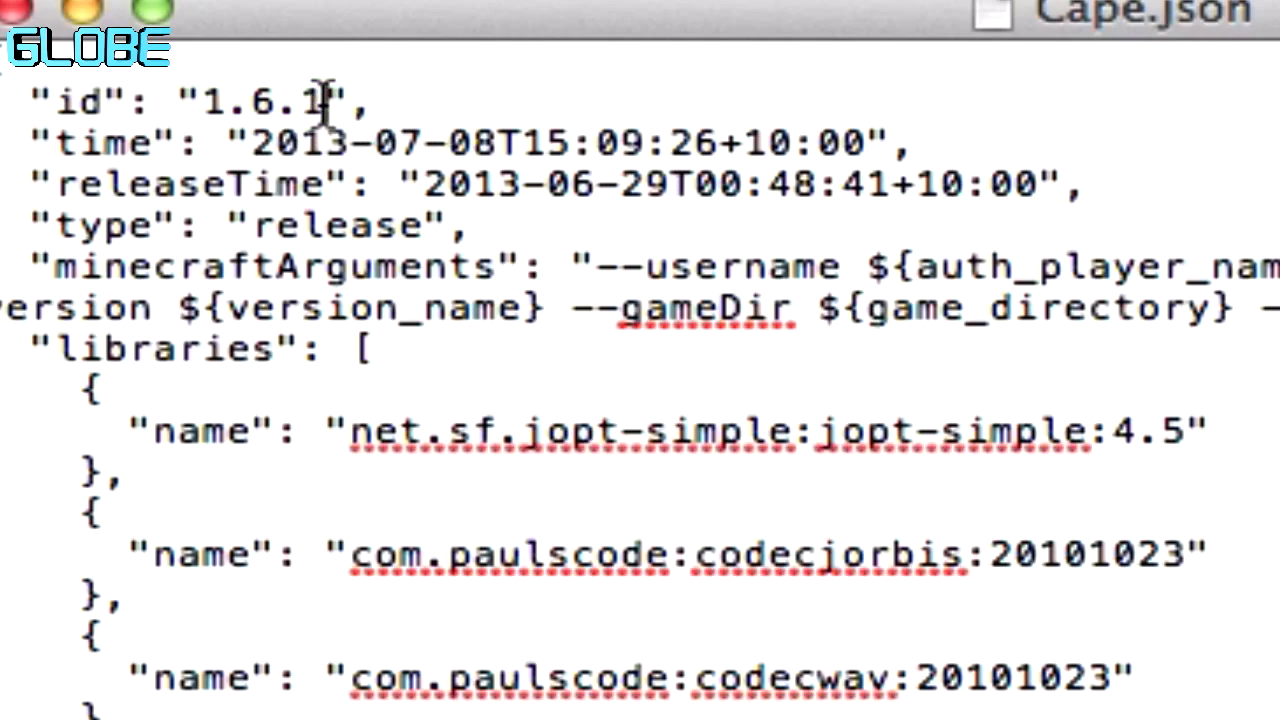
key("BackSpace")
key("BackSpace")
key("BackSpace")
key("BackSpace")
key("BackSpace")
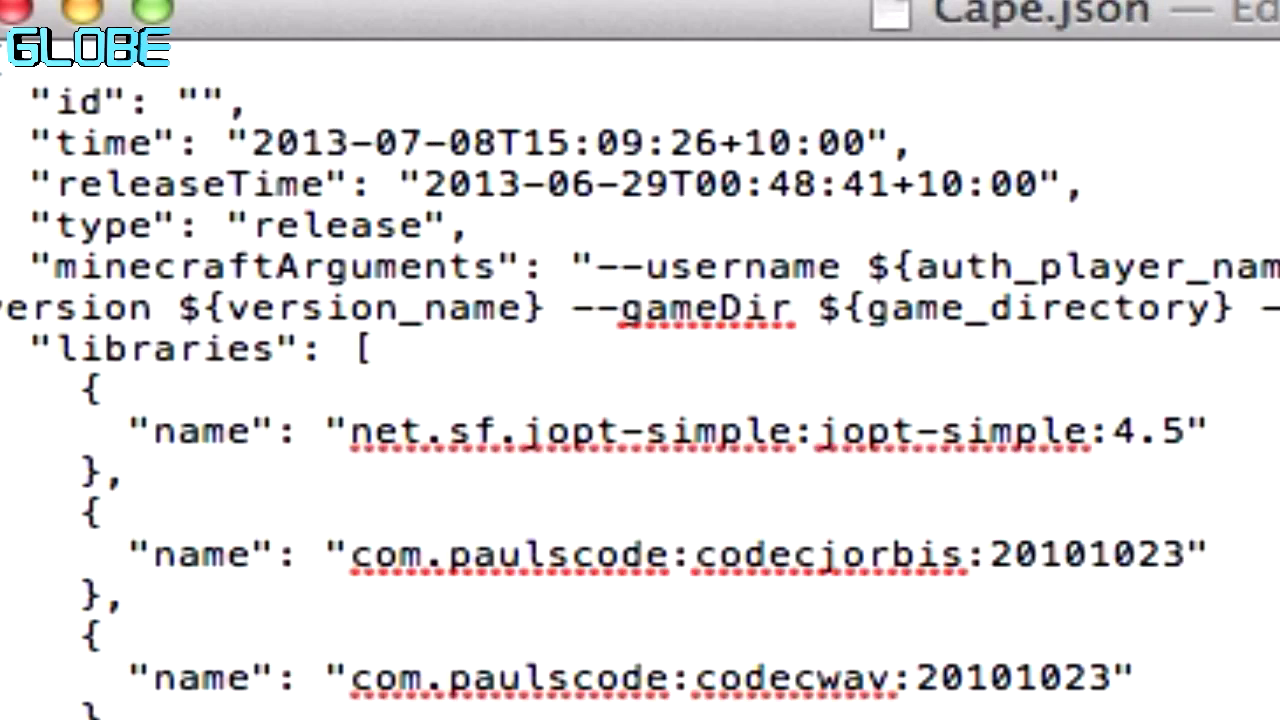
type("Cape")
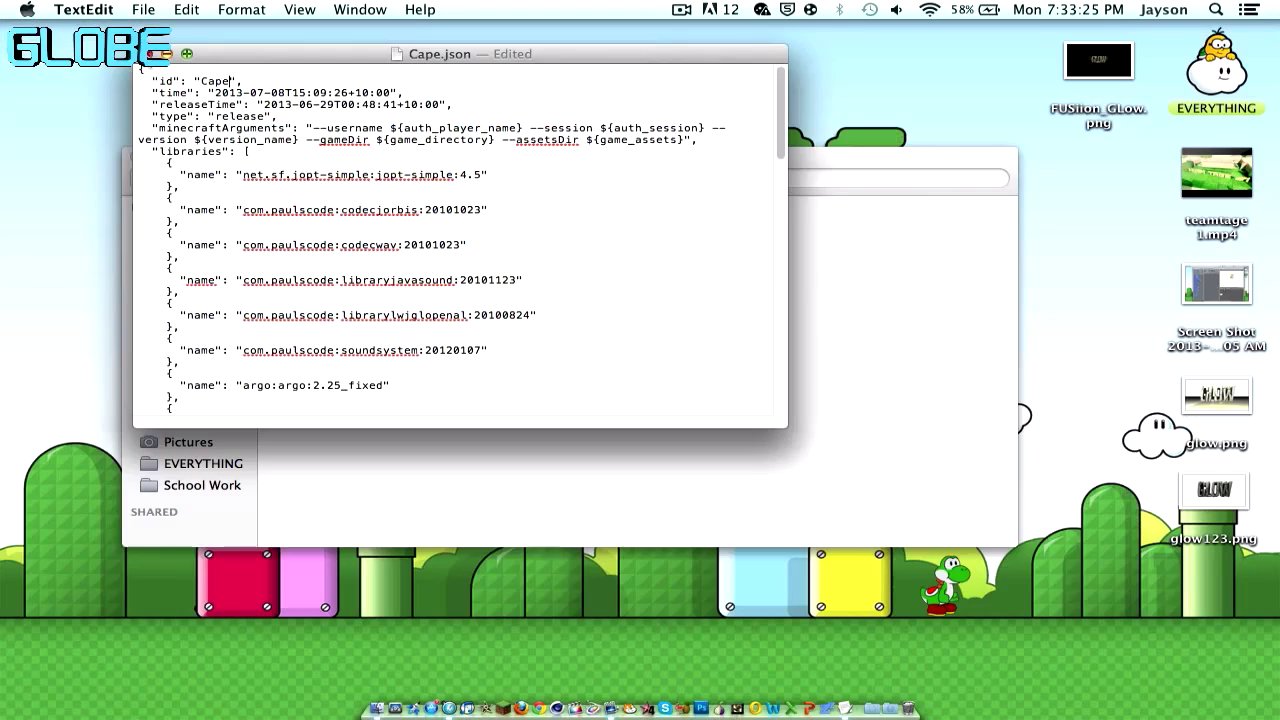
key("super+w")
left_click(471, 334)
left_click(315, 222)
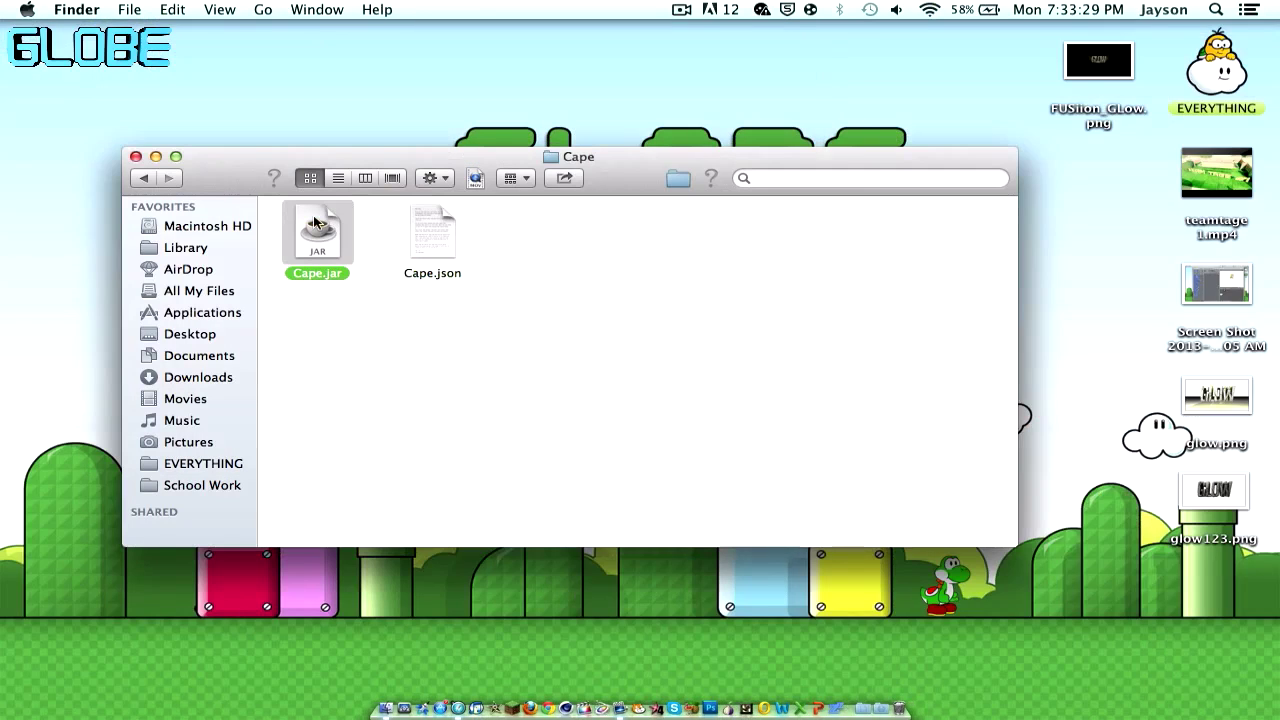
right_click(314, 218)
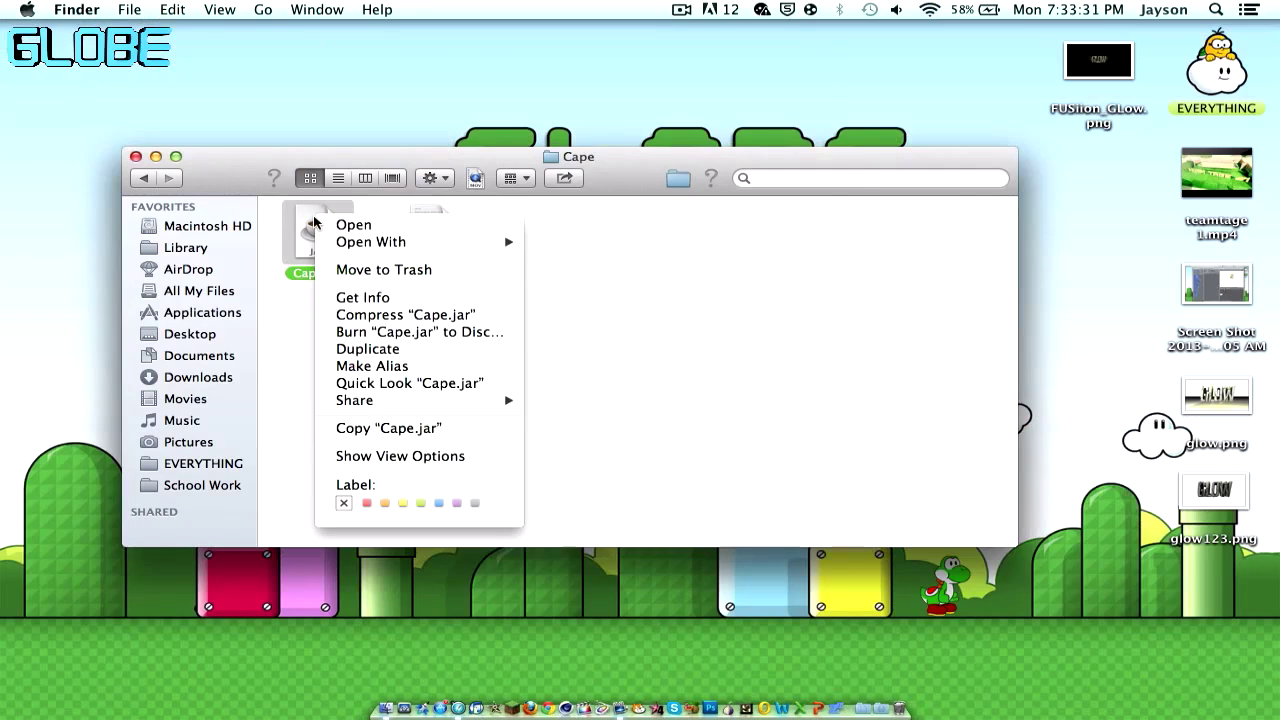
mouse_move(388, 244)
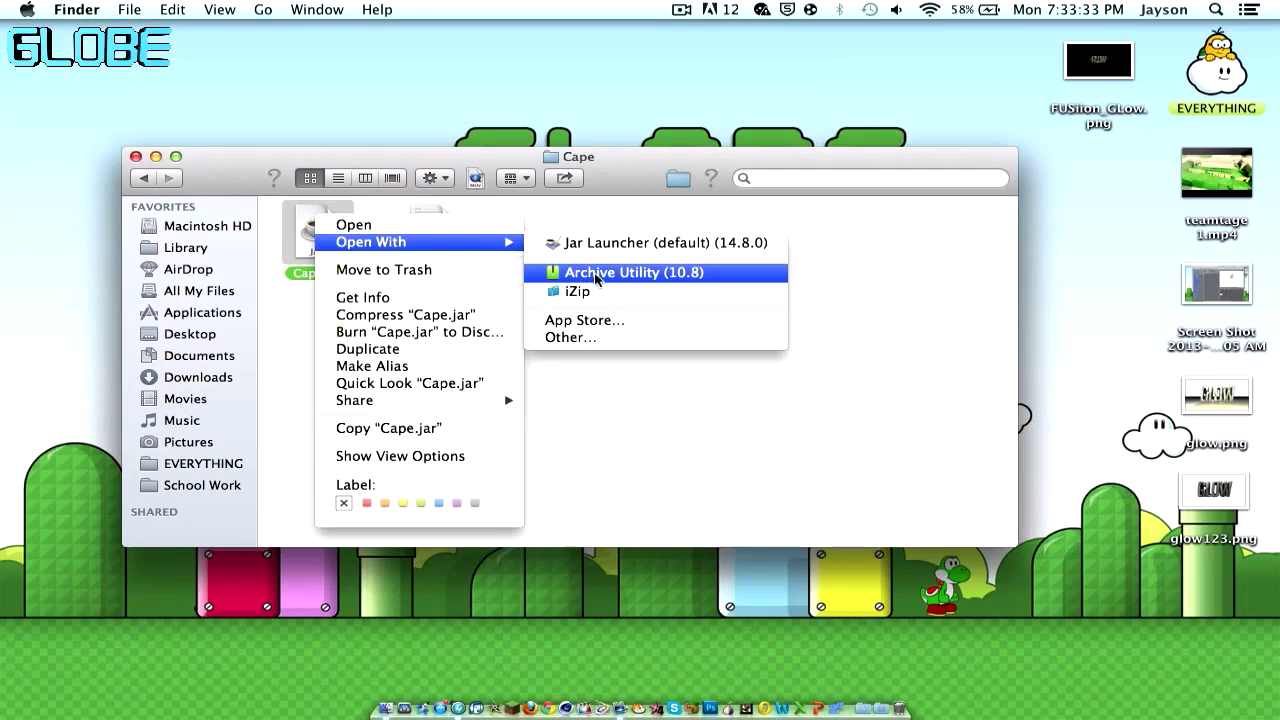
left_click(678, 383)
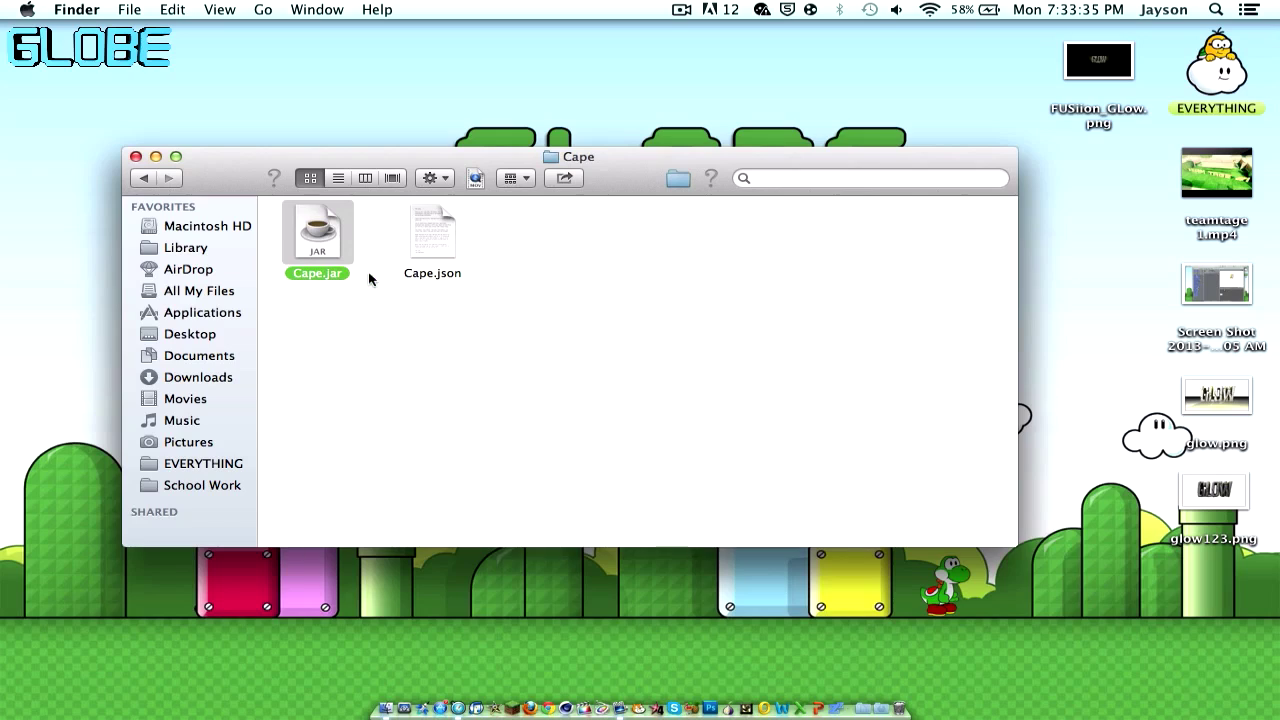
Change the extension of Cape.jar to .zip, accepting the new extension
key("Return")
left_click(328, 272)
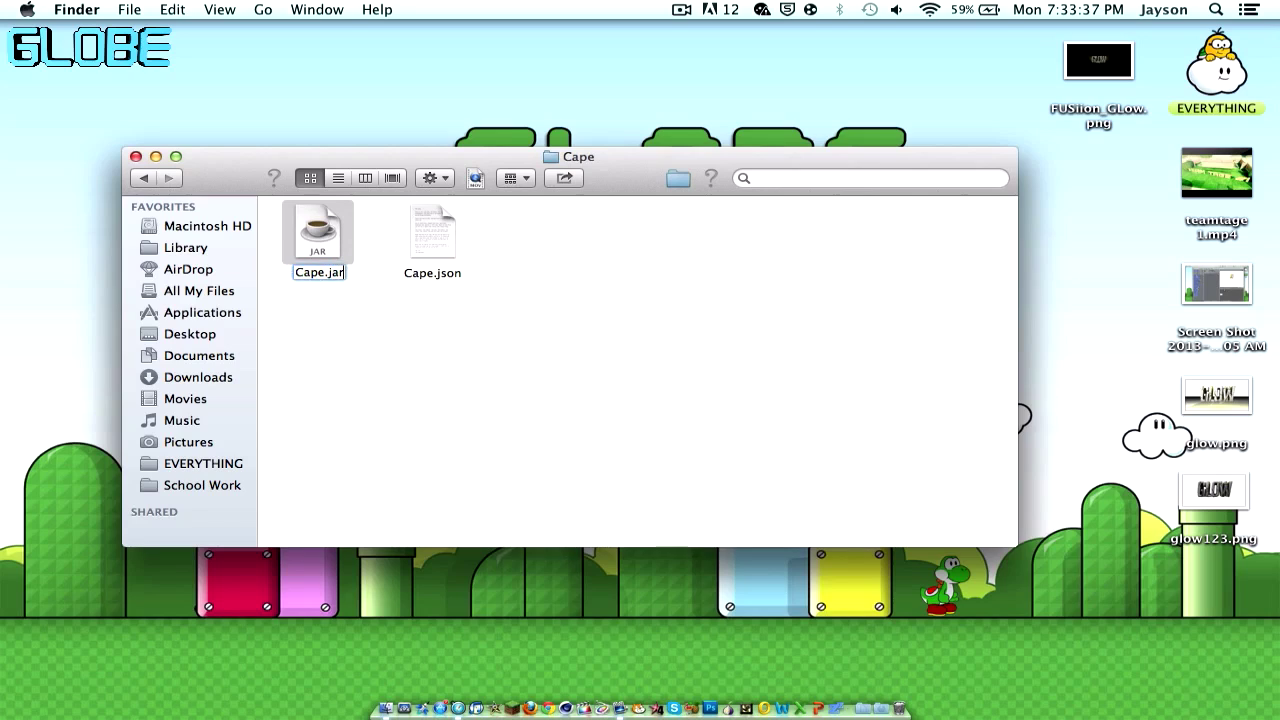
key("BackSpace")
key("BackSpace")
key("BackSpace")
type("zip")
key("Return")
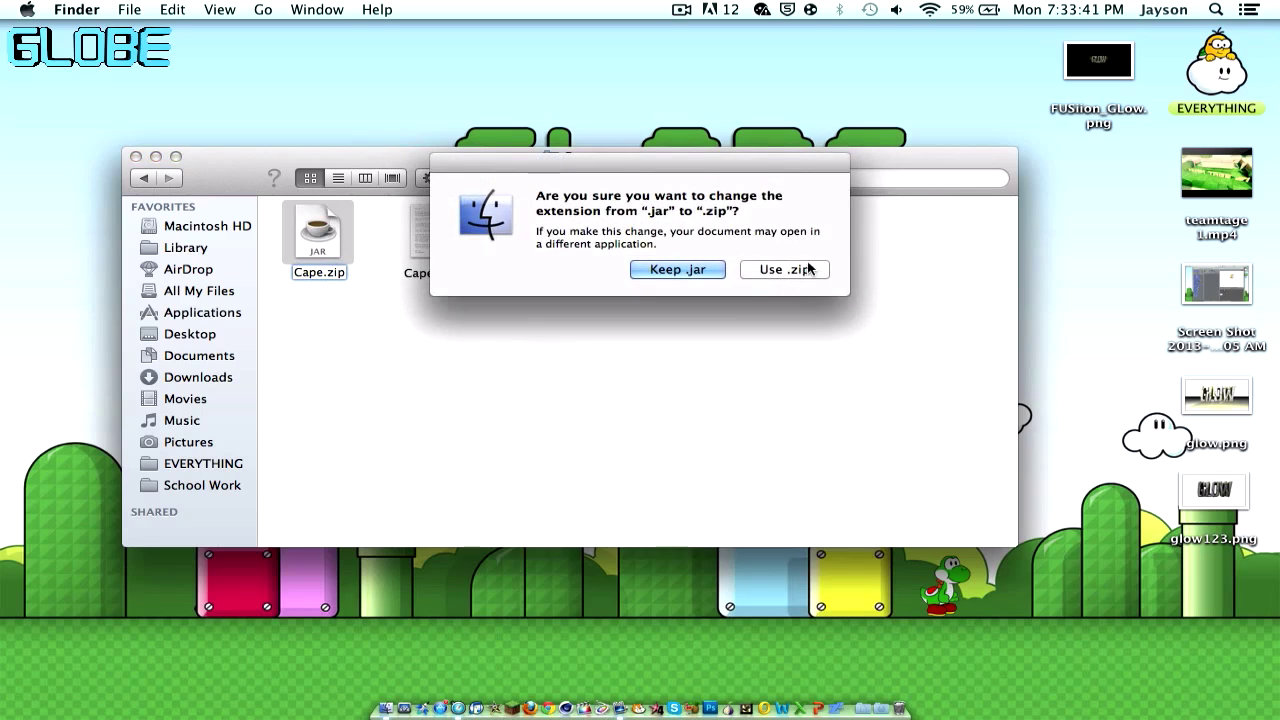
left_click(810, 269)
Extract Cape.zip into a Cape folder and move the zip archive to the Trash
key("super+o")
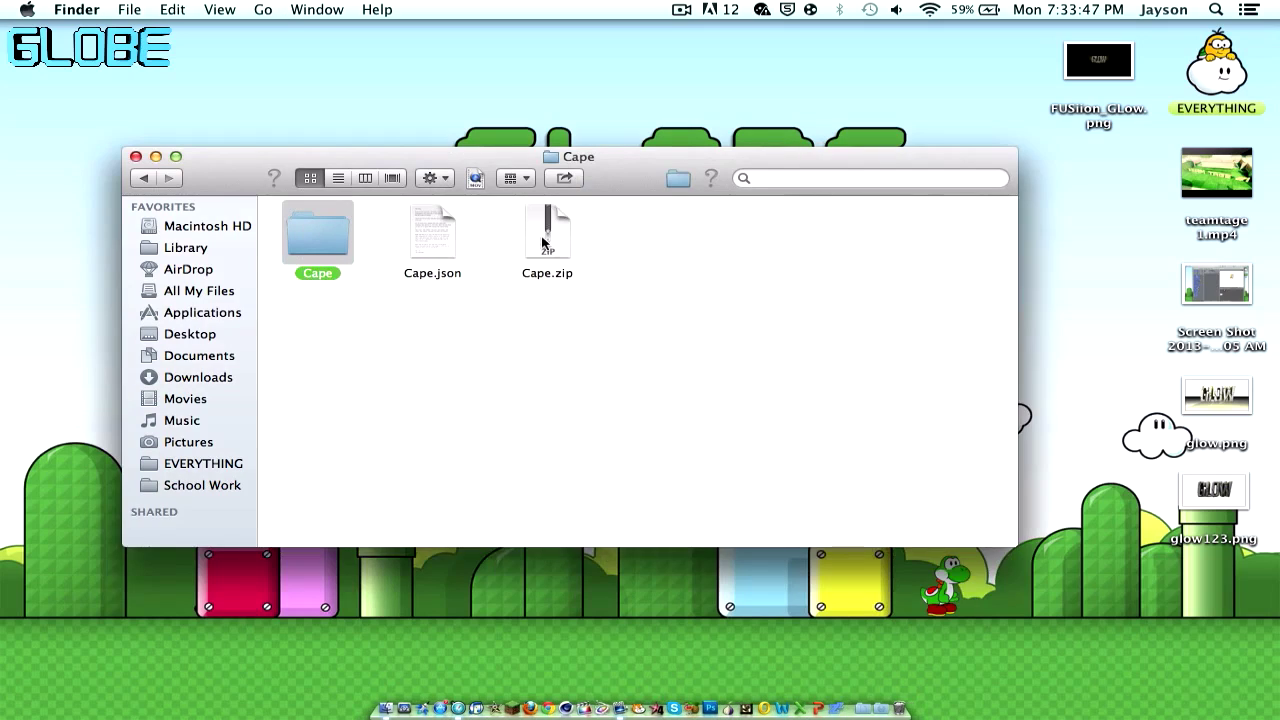
left_click(550, 348)
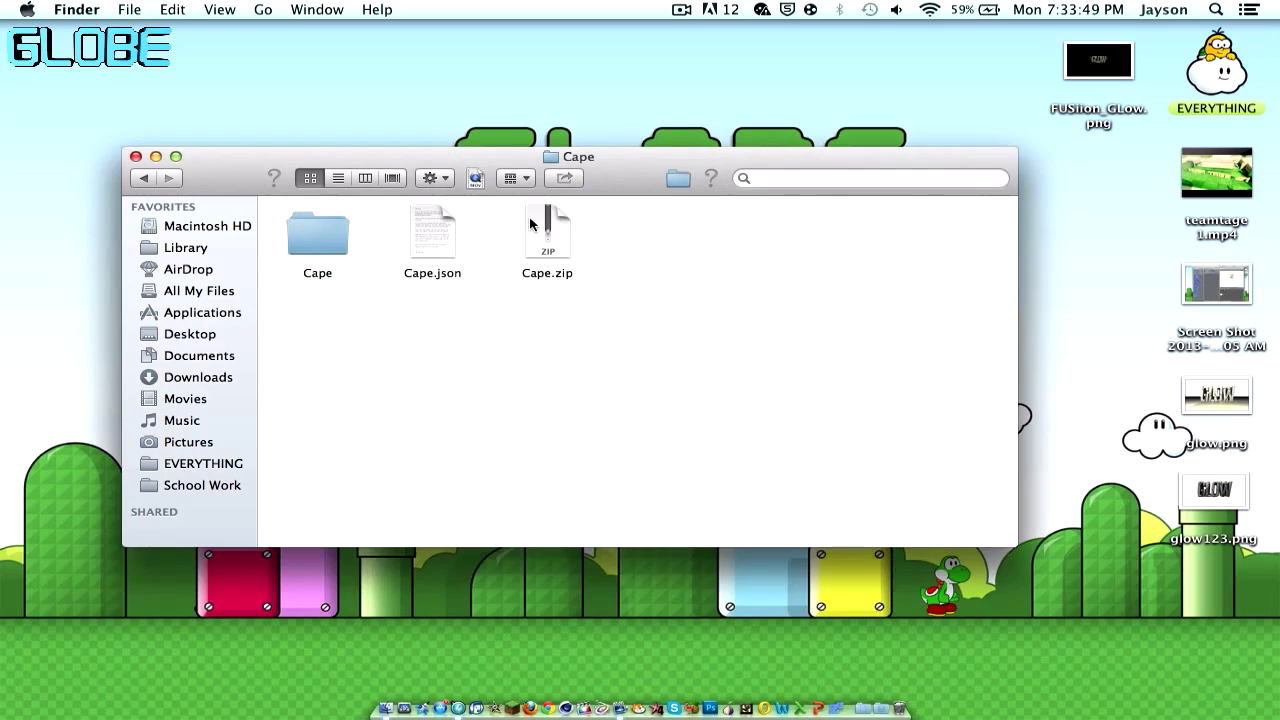
left_click_drag(530, 224, 892, 672)
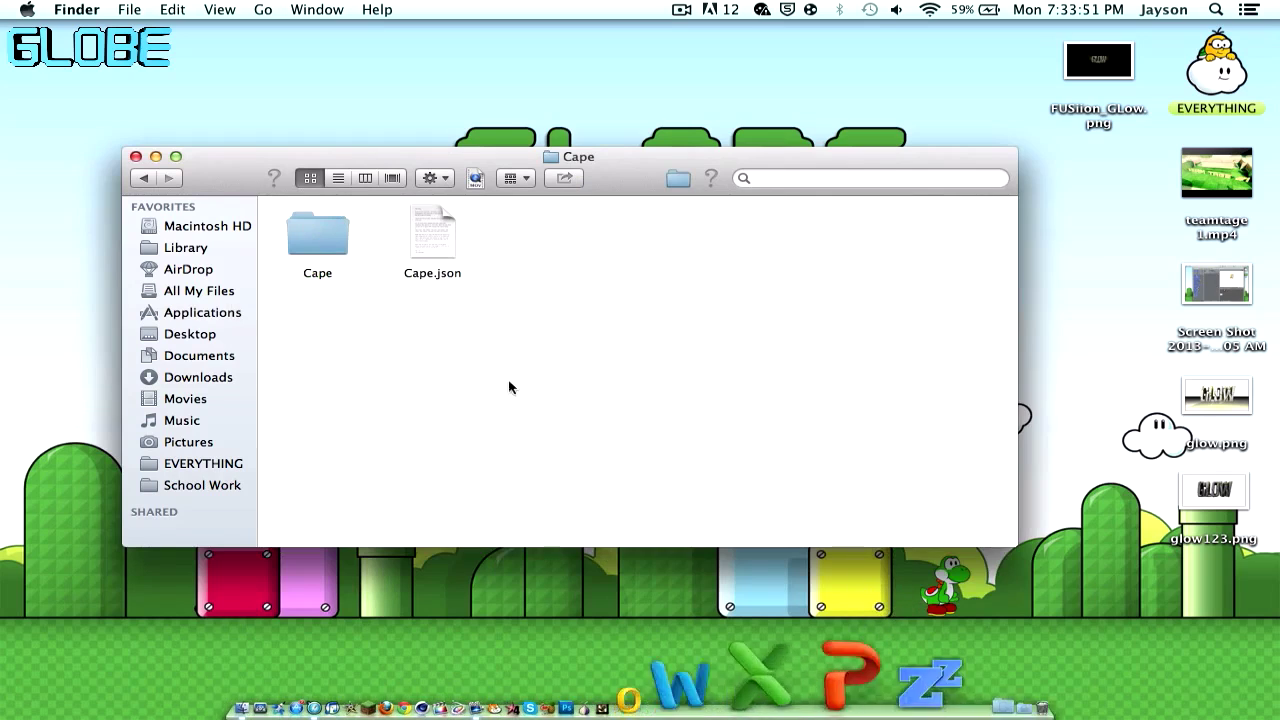
Find the META-INF folder among the extracted Cape class files and move it to the Trash
double_click(322, 236)
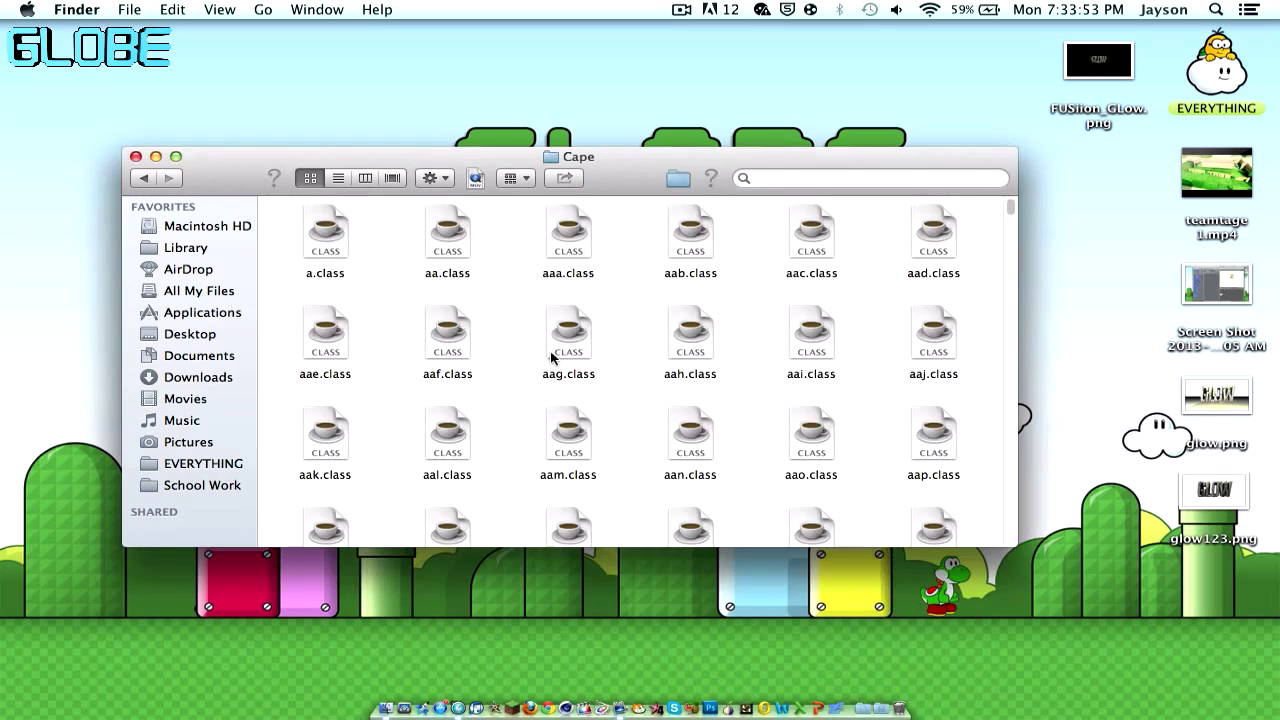
type("meta")
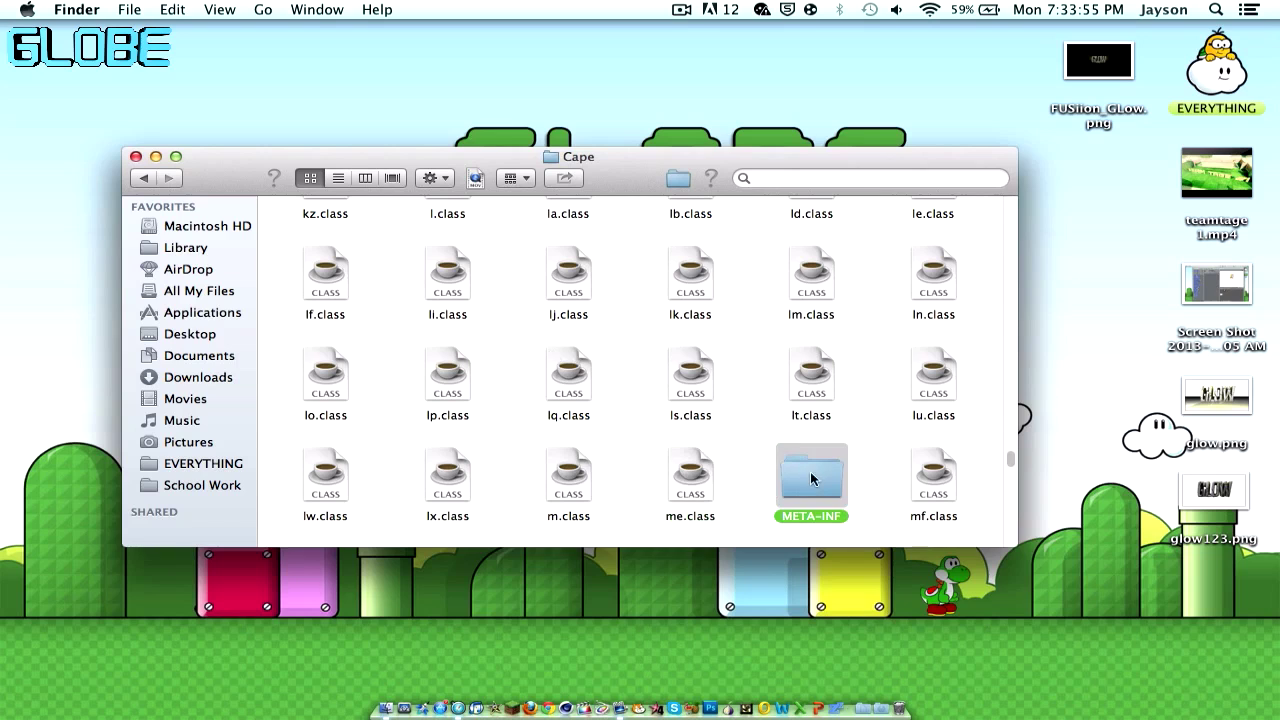
left_click_drag(811, 480, 903, 665)
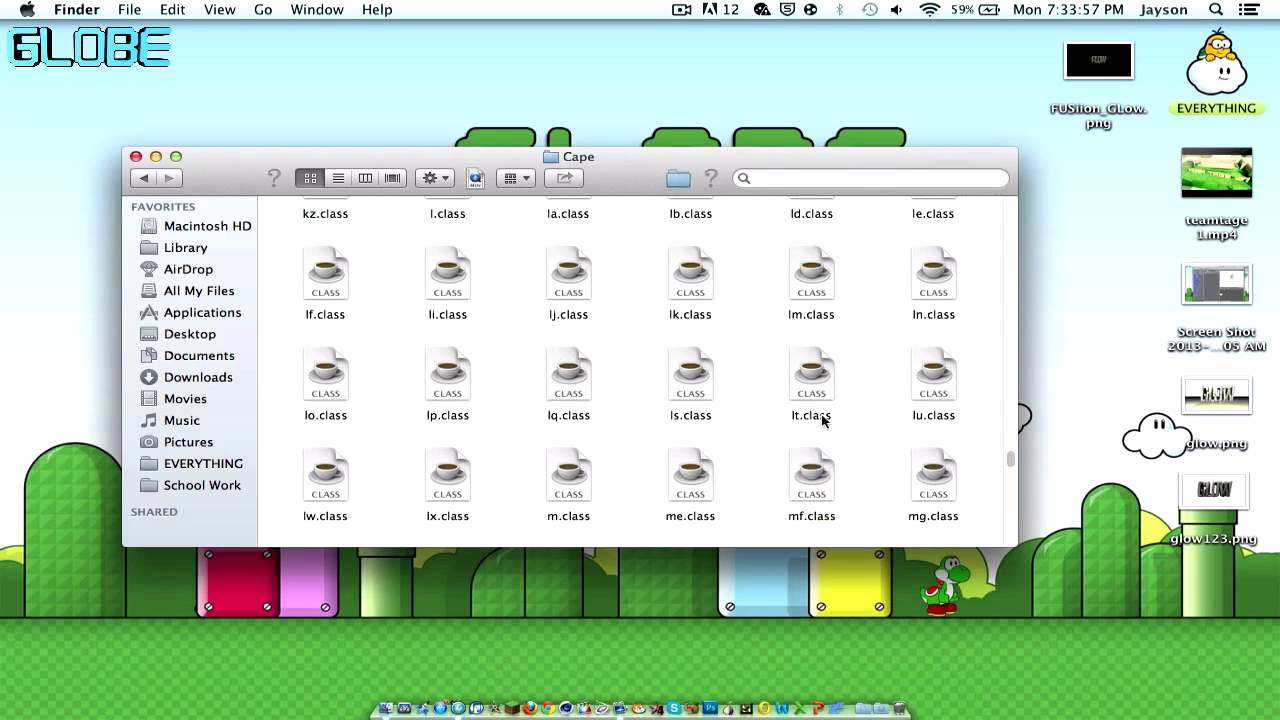
Move bej.class from the desktop's cape folder into the extracted Cape class folder, replacing the older file, and close the source folder
left_click_drag(717, 161, 779, 382)
double_click(734, 338)
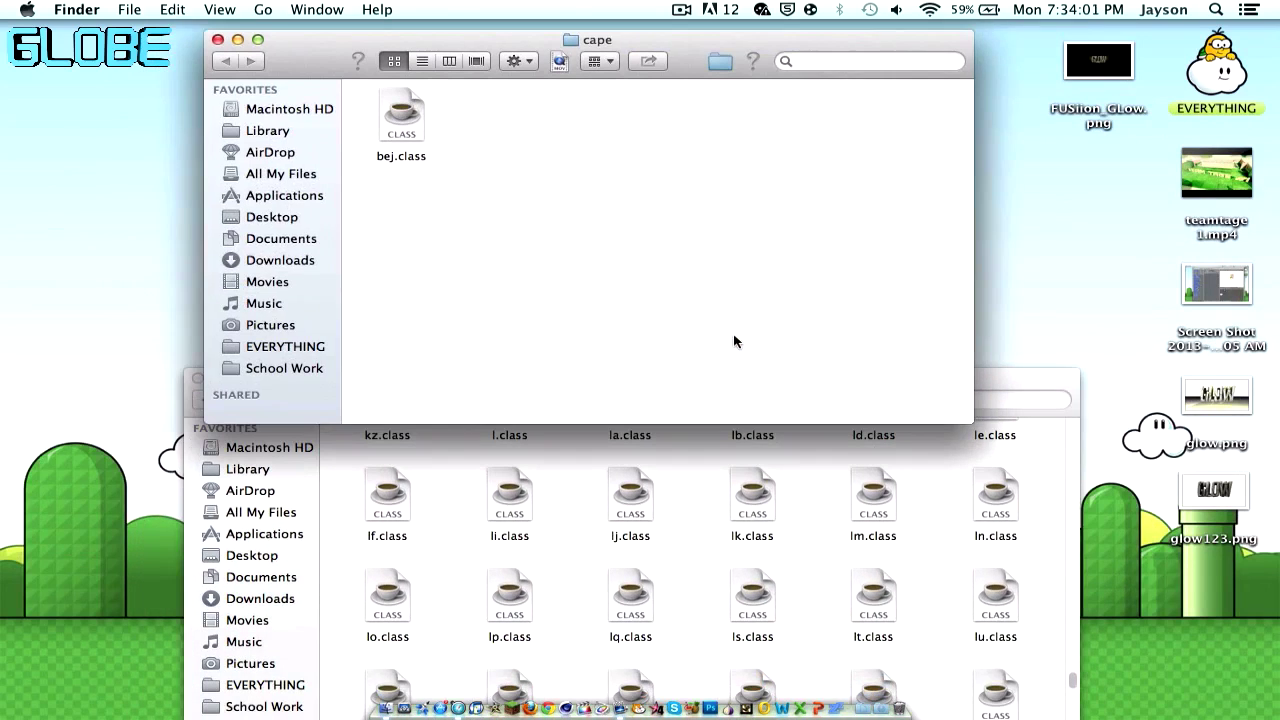
left_click_drag(405, 121, 565, 470)
left_click(652, 355)
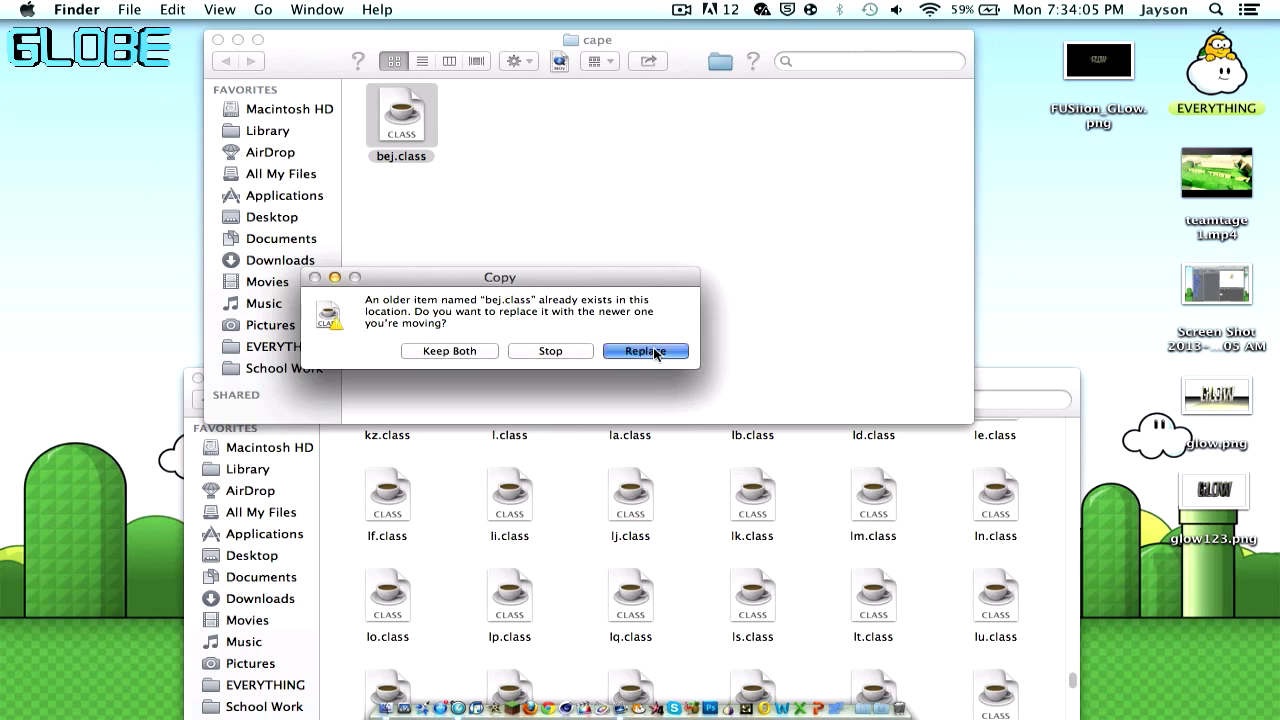
left_click(218, 40)
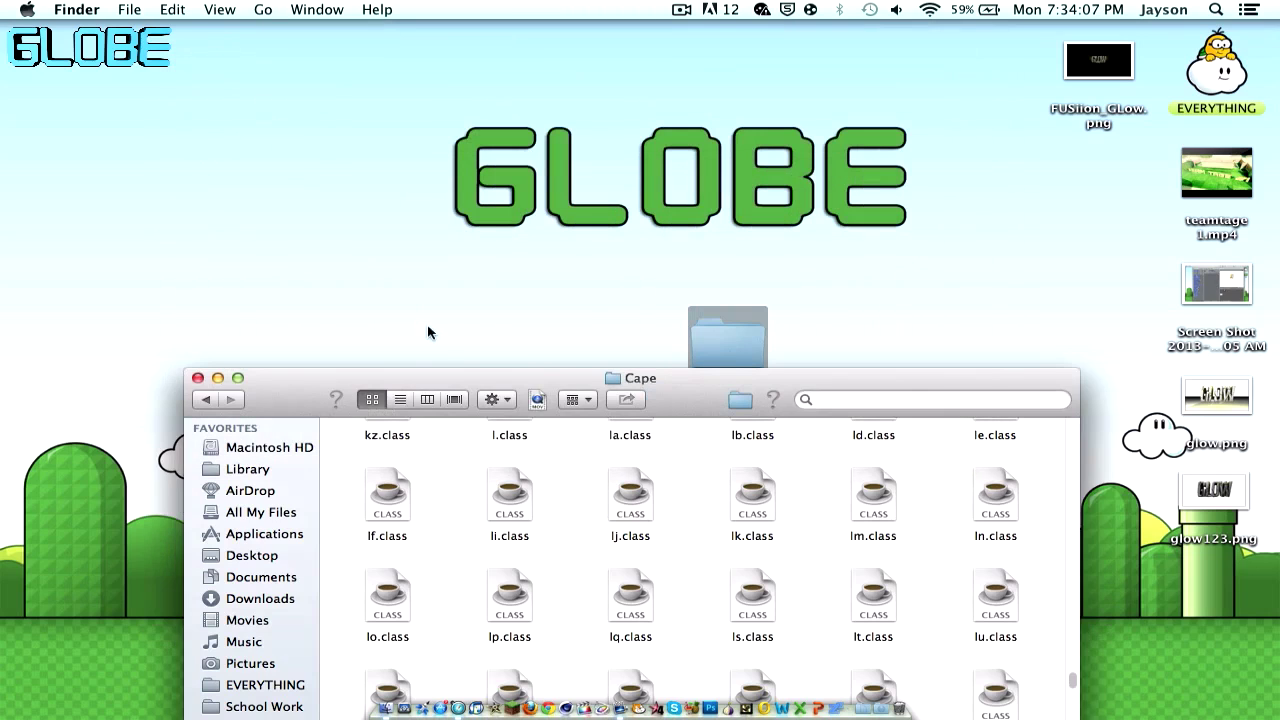
Enlarge the window of the extracted Cape class folder and compress all of its items into a single zip archive
left_click_drag(442, 362, 391, 46)
left_click_drag(1026, 453, 1045, 655)
scroll(714, 280, "up", 20)
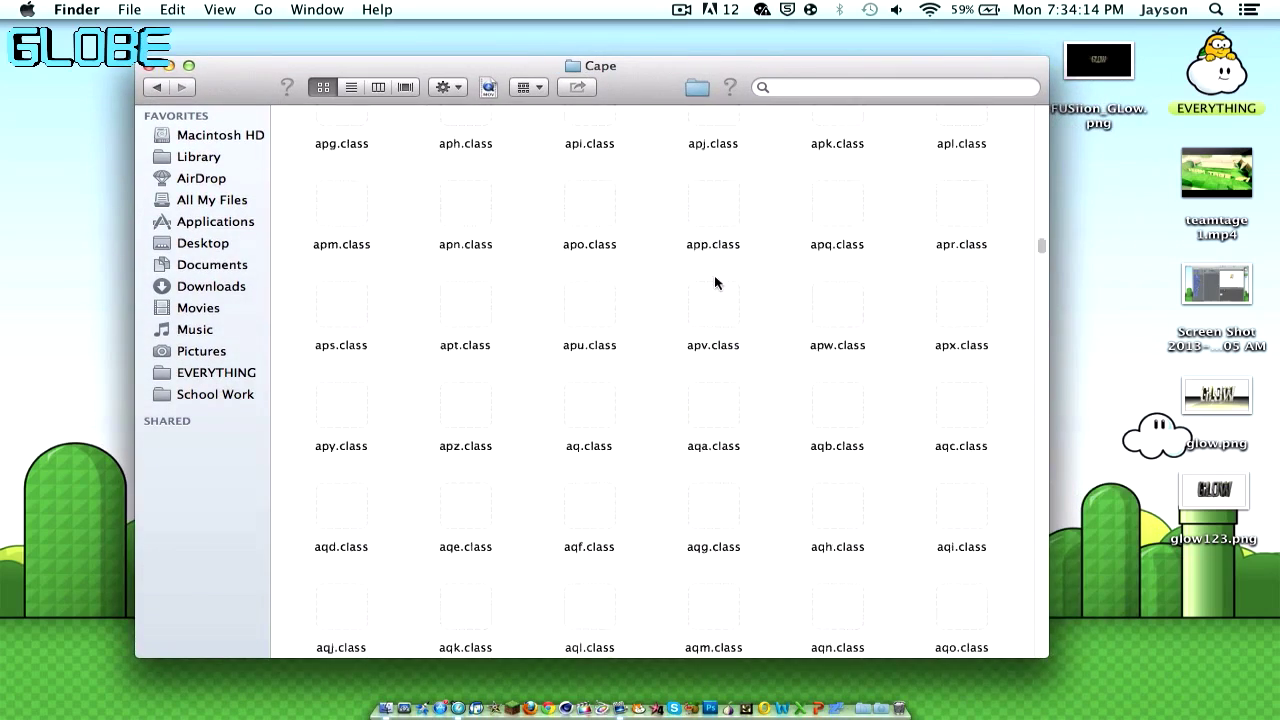
scroll(369, 206, "down", 15)
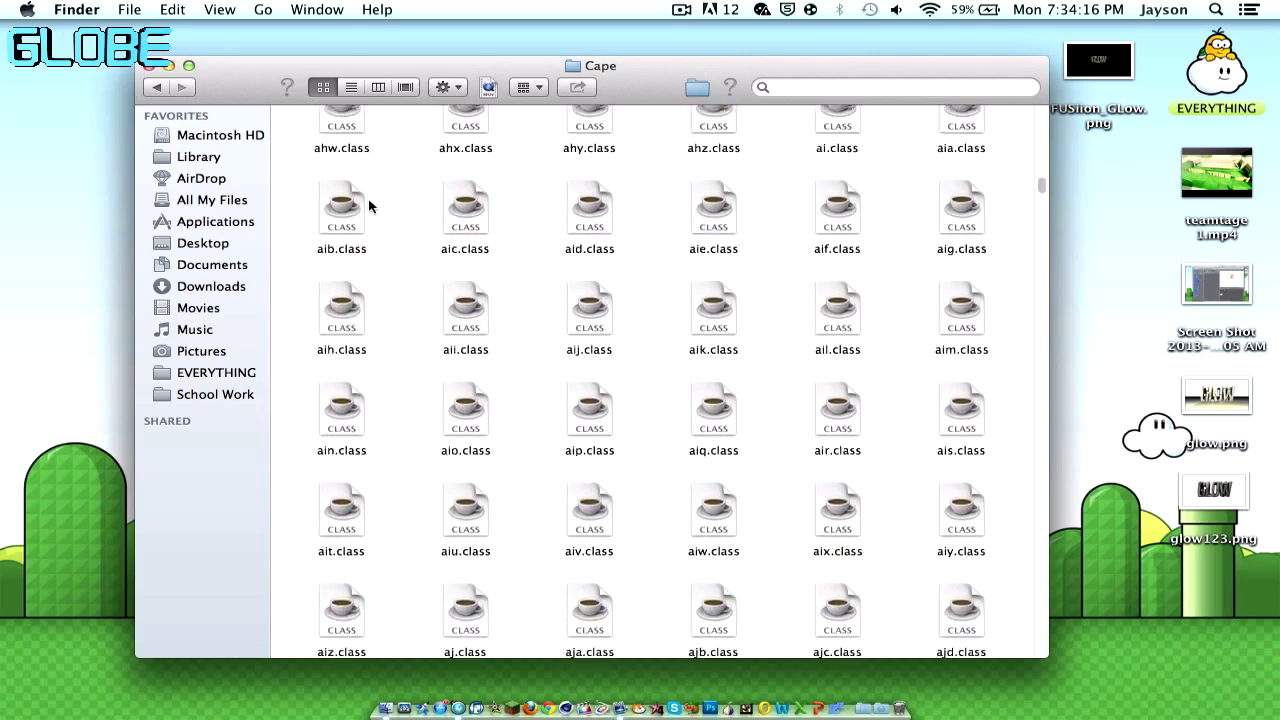
scroll(369, 206, "down", 8)
scroll(482, 230, "up", 20)
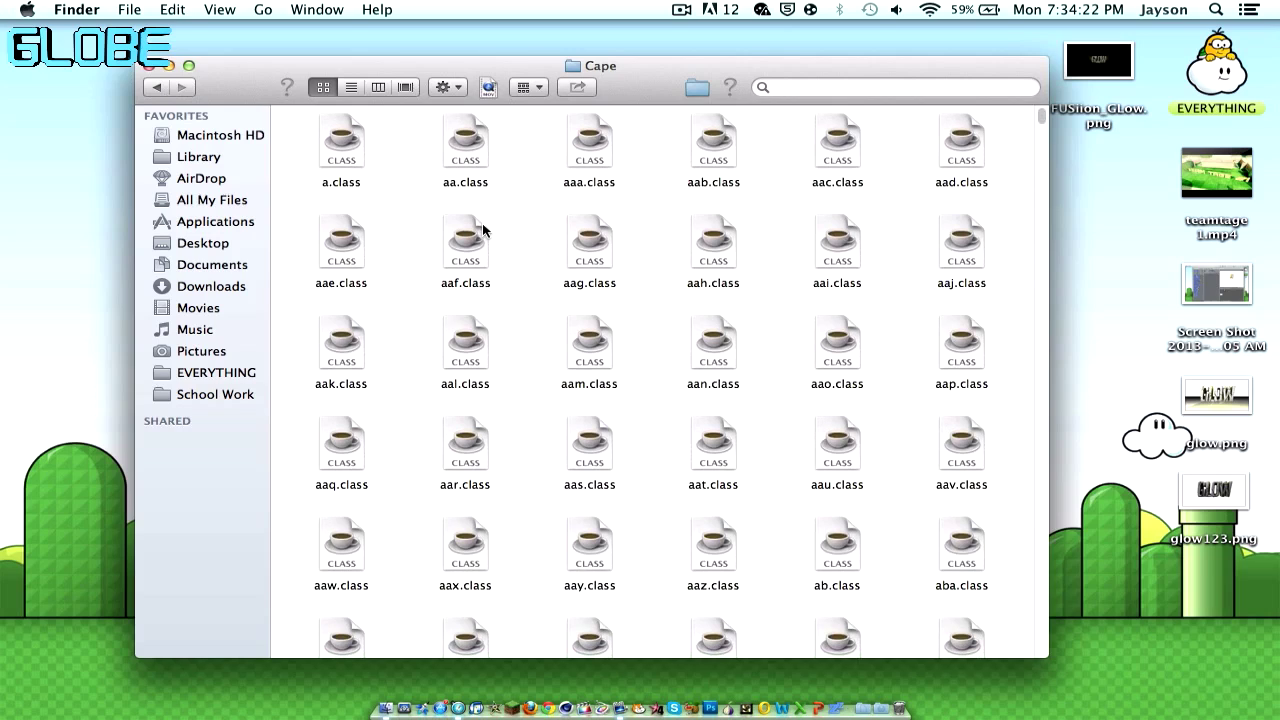
key("super+a")
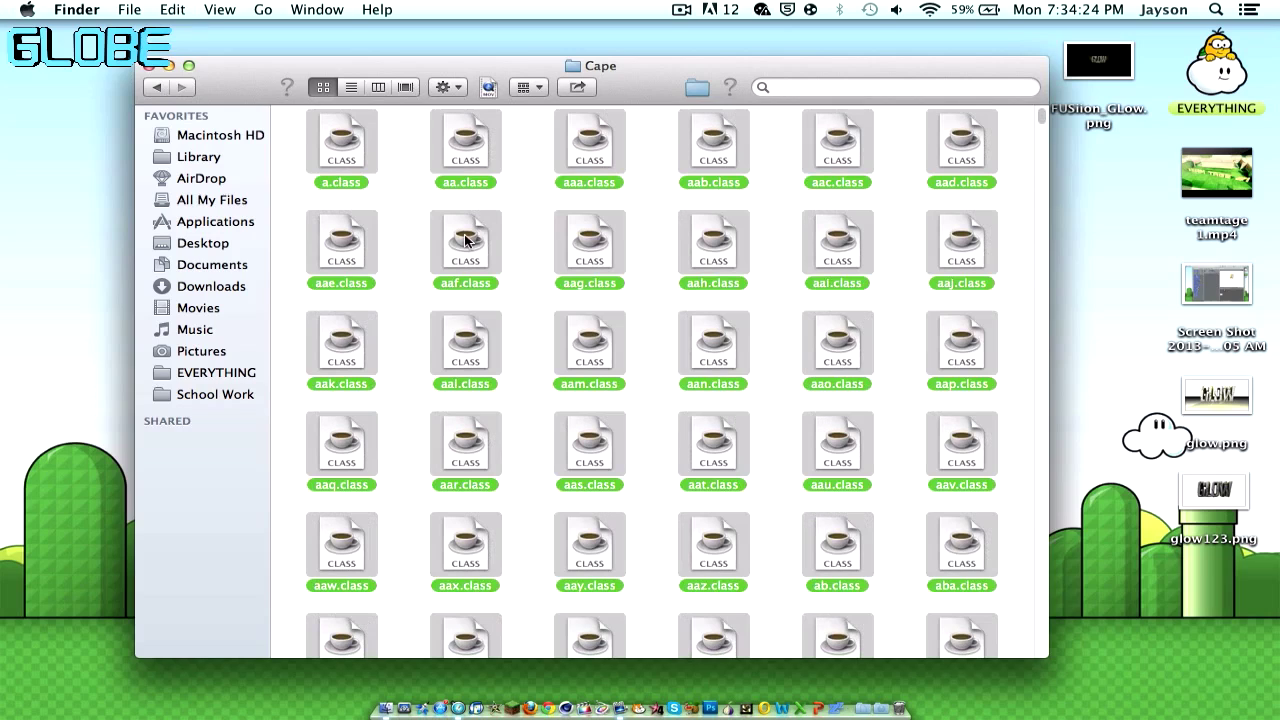
right_click(465, 233)
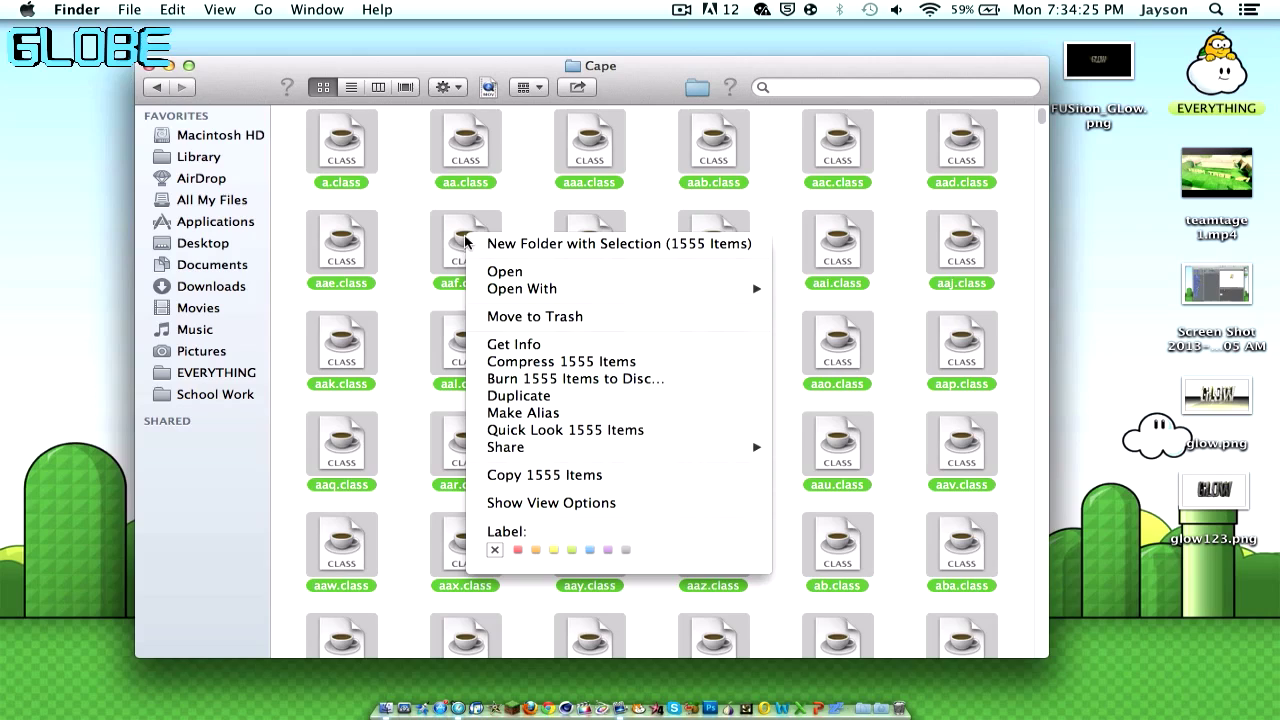
left_click(556, 366)
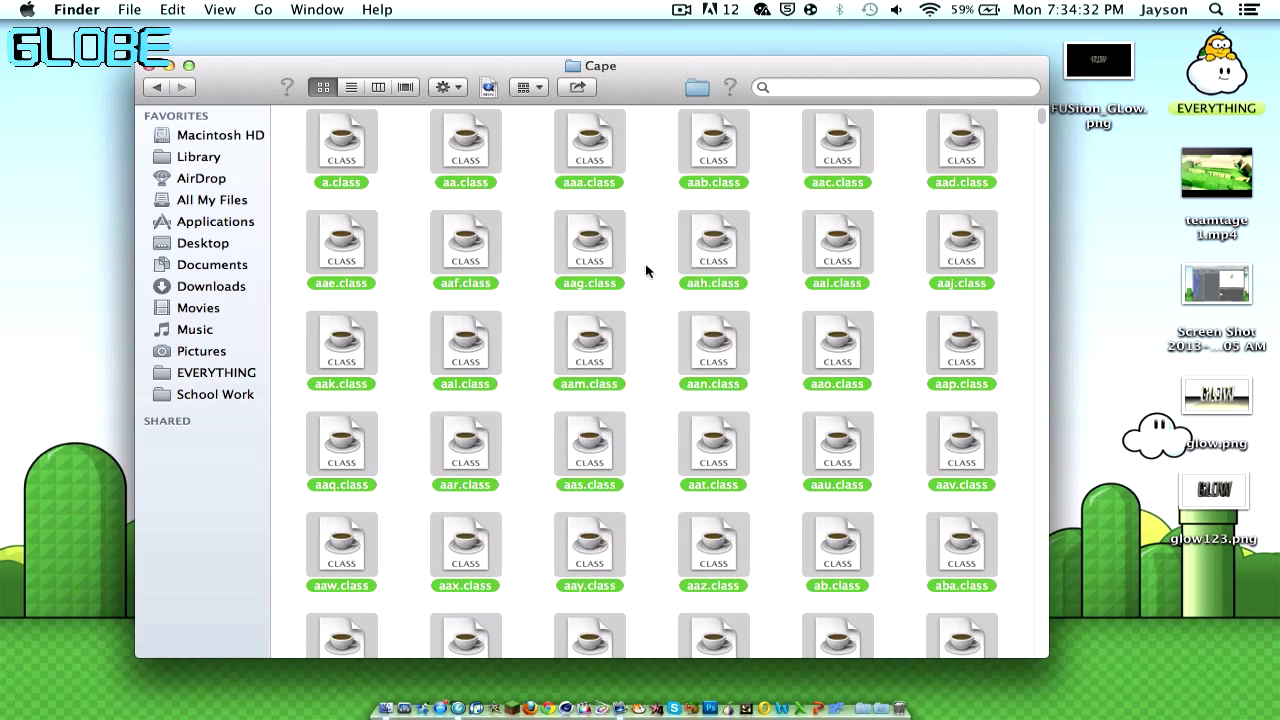
Find Archive.zip among the class files and move it out to the desktop
left_click(646, 271)
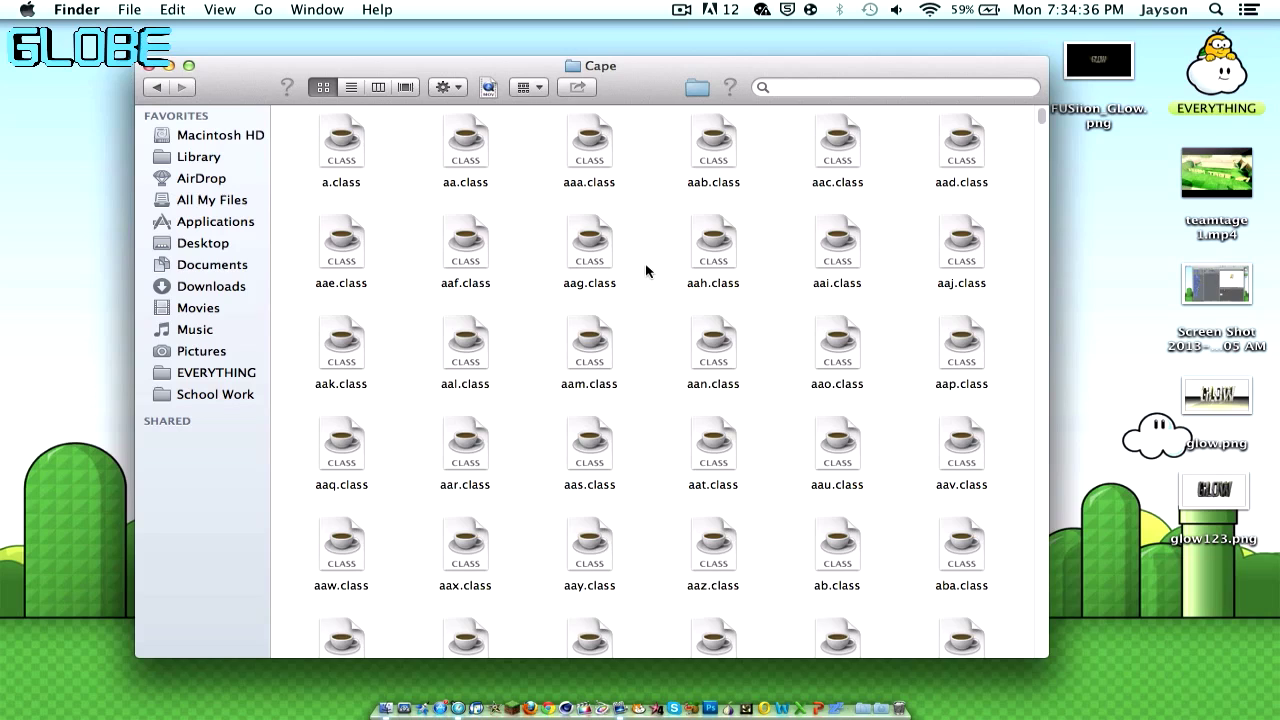
type("arch")
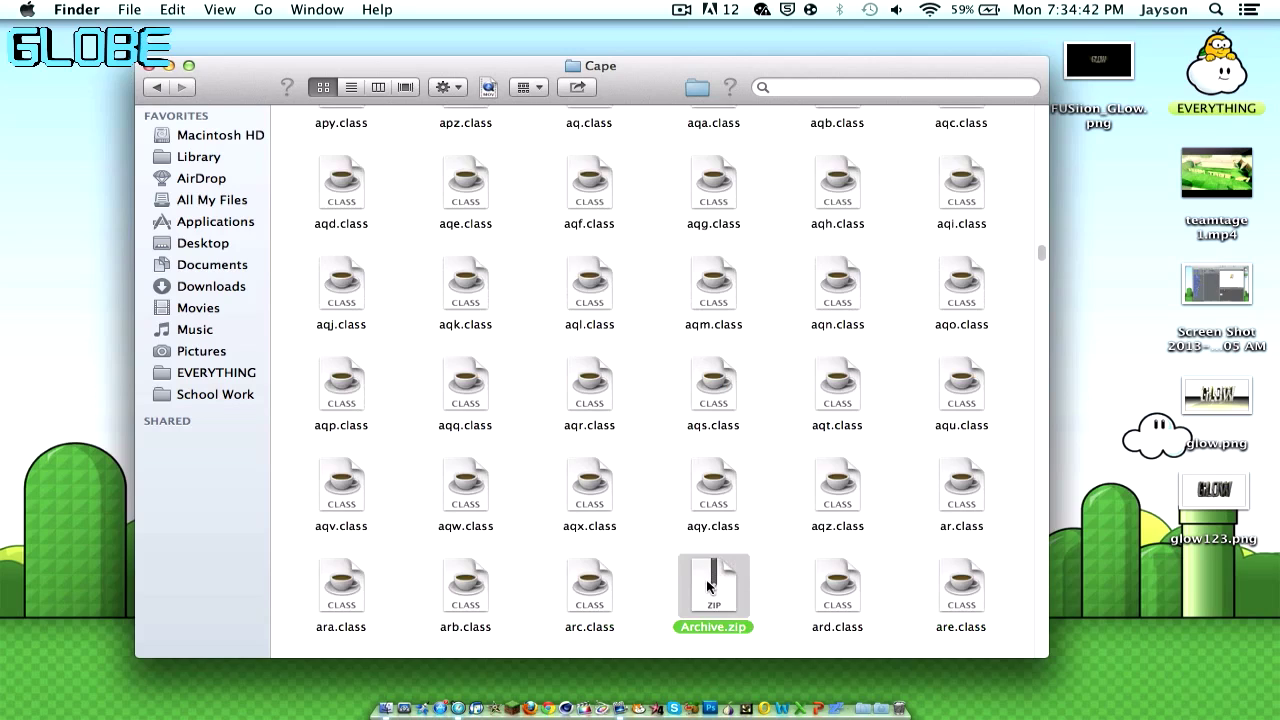
left_click_drag(707, 587, 68, 288)
Move the extracted Cape class folder to the Trash and put Archive.zip beside Cape.json in the parent Cape folder
left_click(156, 88)
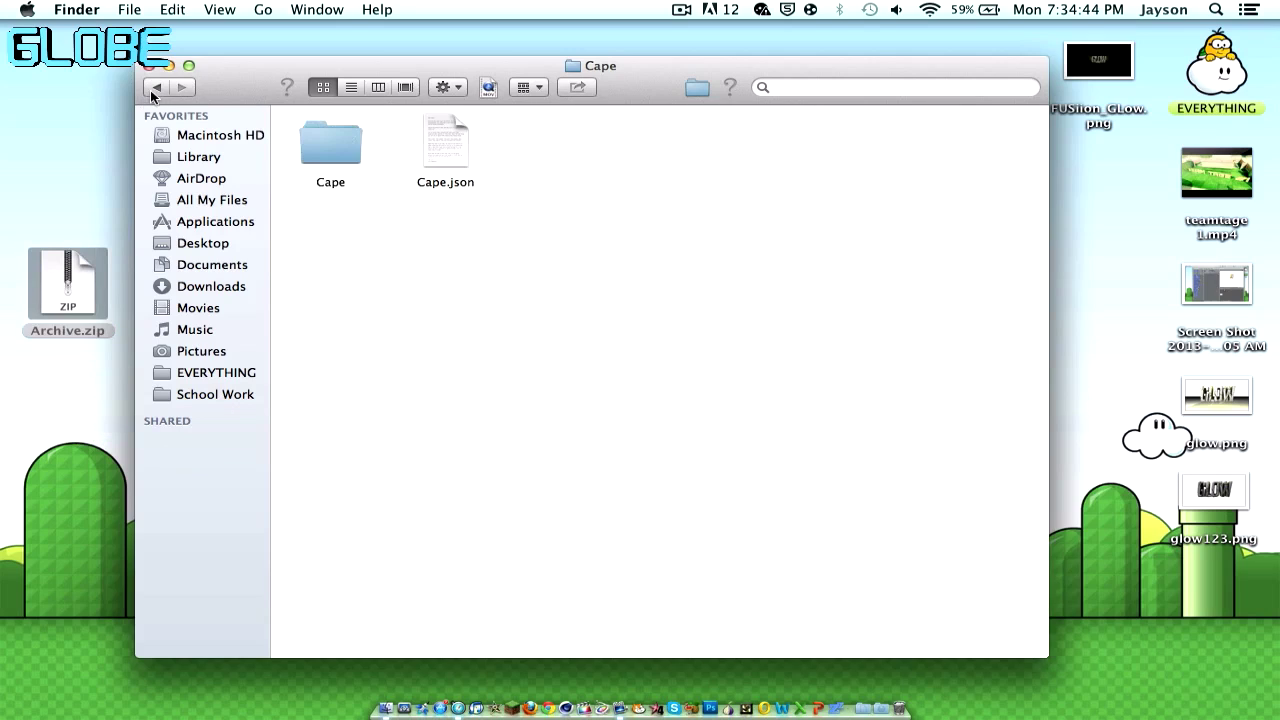
left_click_drag(330, 145, 905, 700)
left_click_drag(68, 288, 441, 227)
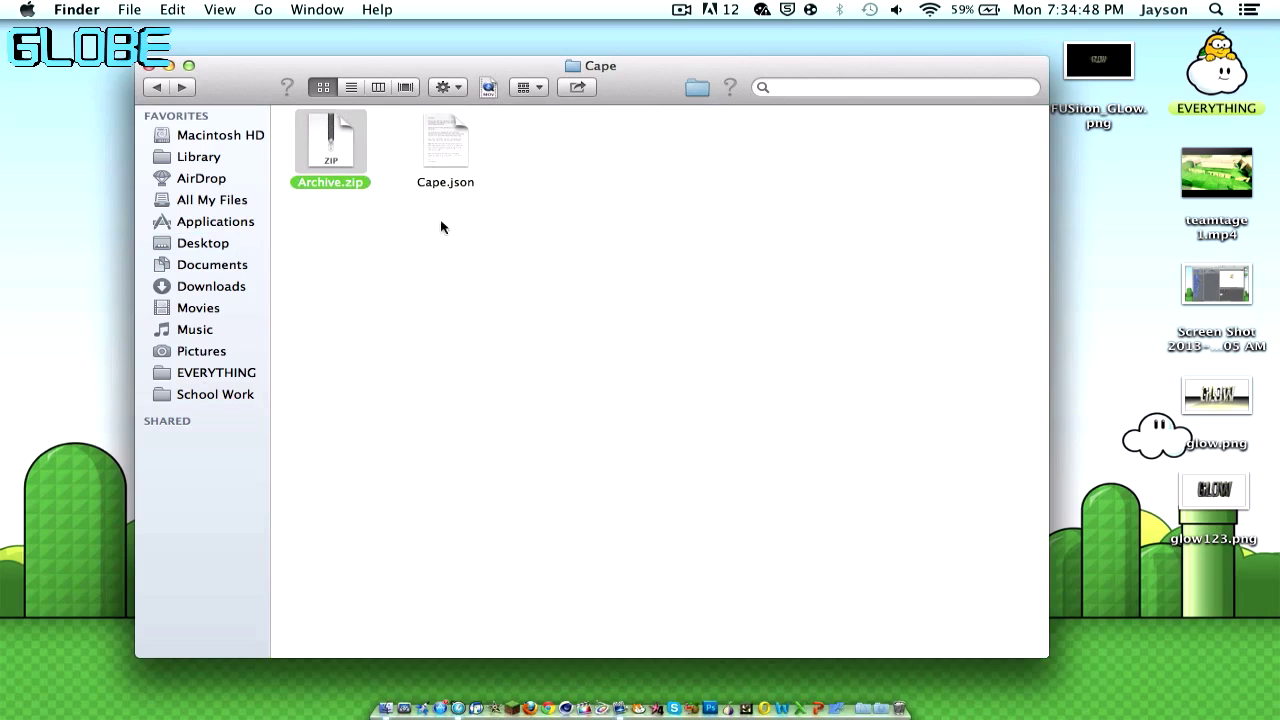
Rename Archive.zip as Cape.jar, accepting the new extension, and close the folder window
key("Return")
type("Cape")
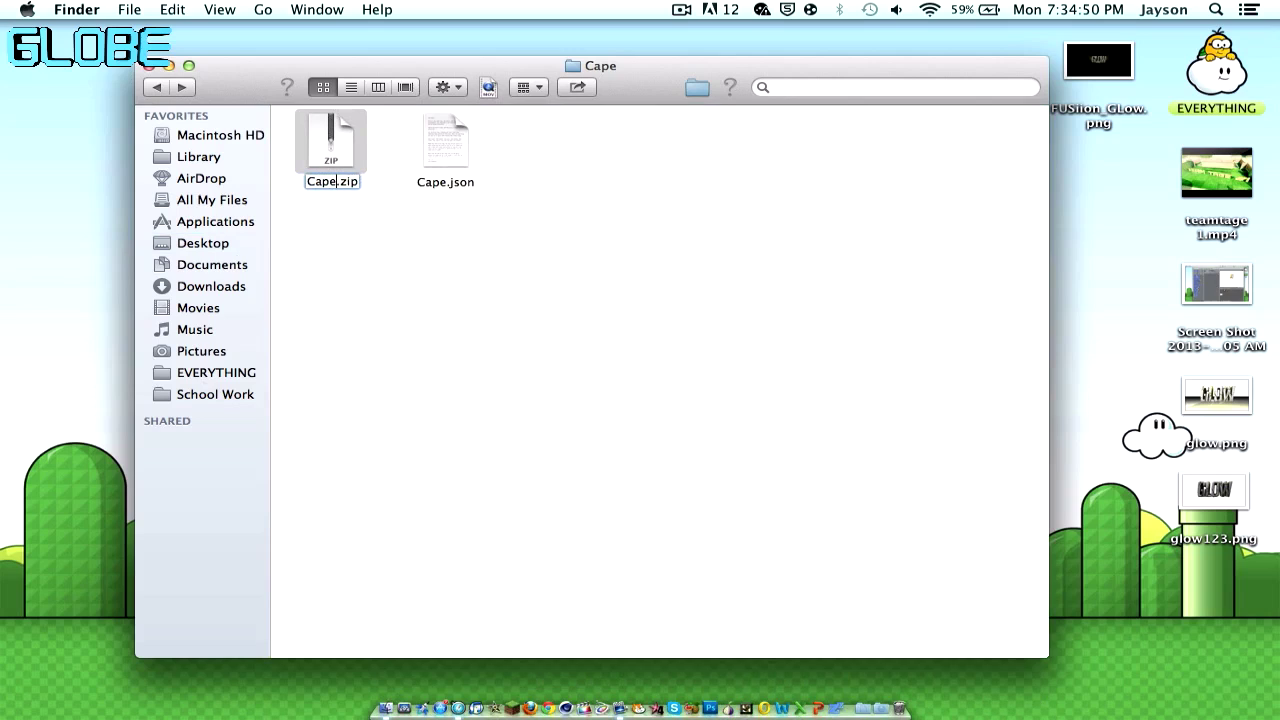
key("BackSpace")
key("BackSpace")
key("BackSpace")
type("jar")
key("Return")
left_click(788, 273)
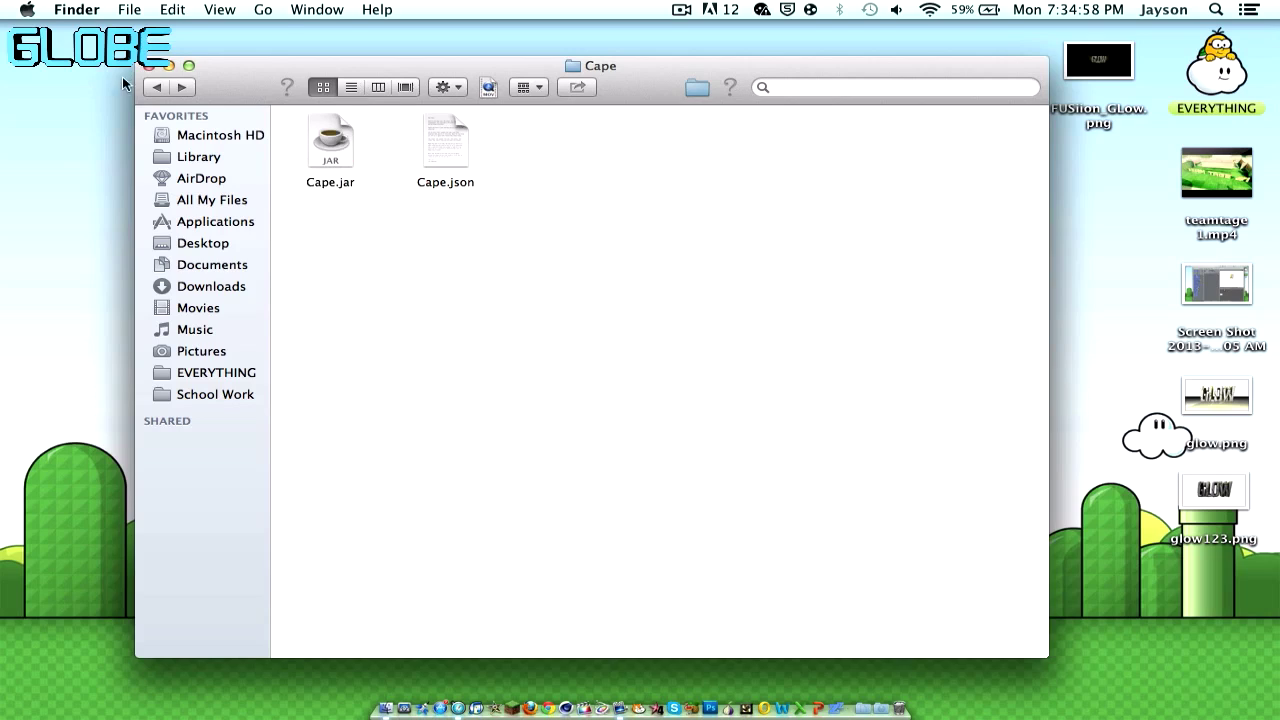
left_click(155, 88)
left_click(149, 66)
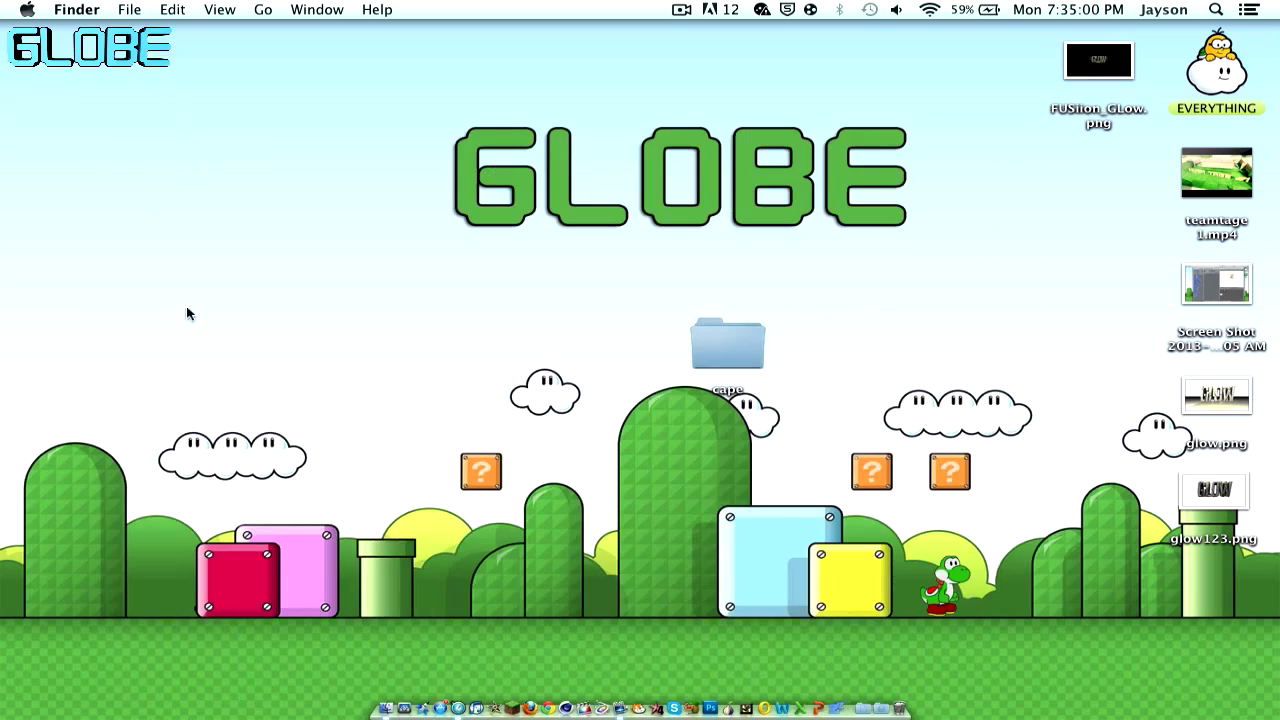
Open the Minecraft Launcher and save a new profile named "Cape" that uses version "release Cape"
left_click(508, 678)
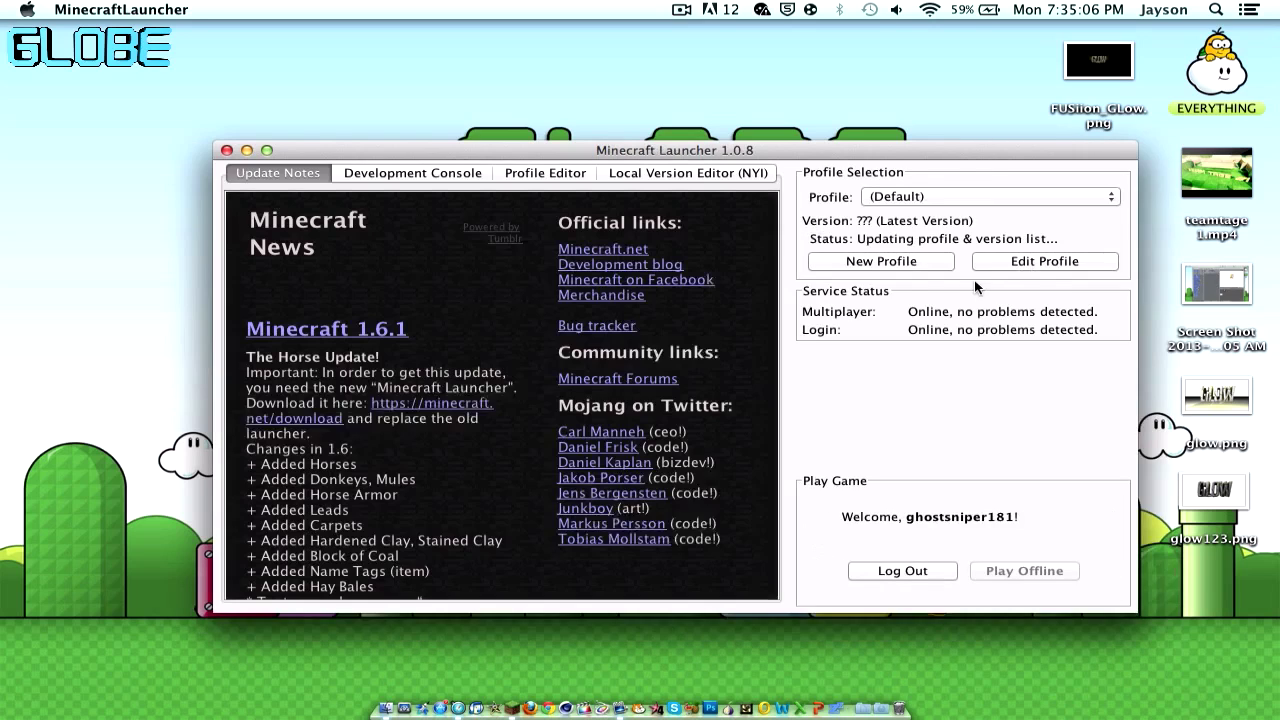
left_click(917, 266)
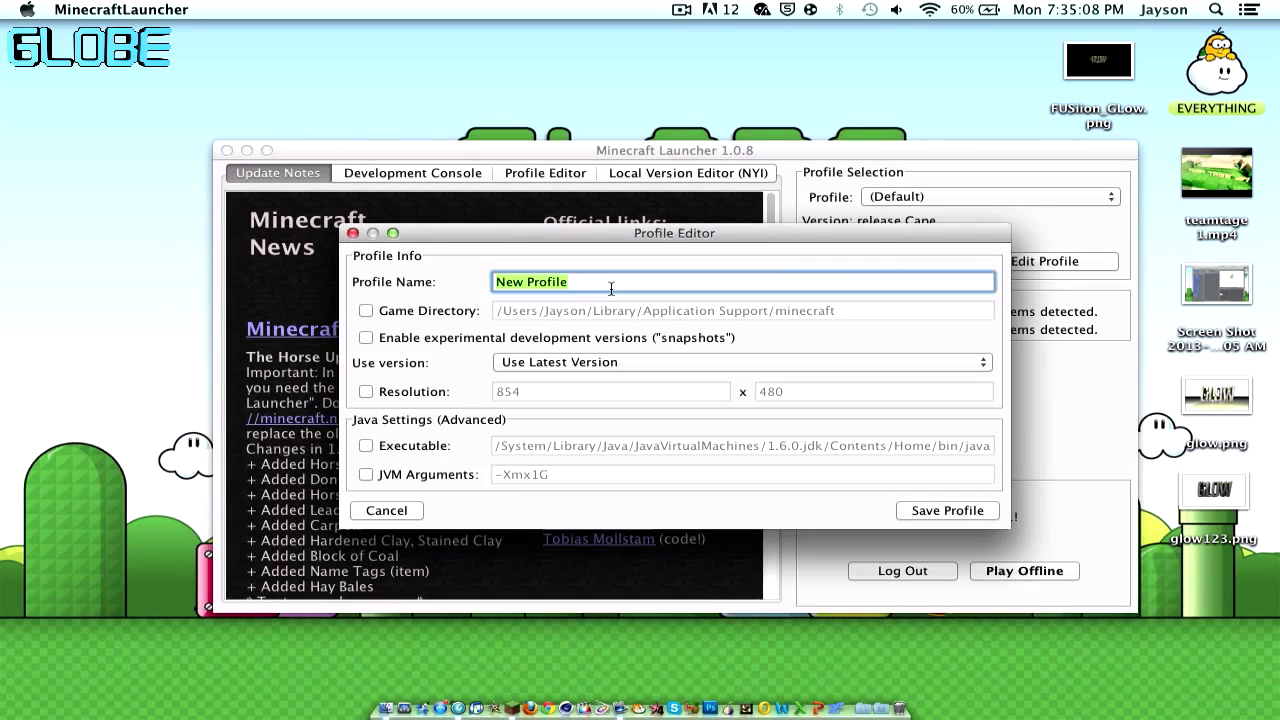
key("BackSpace")
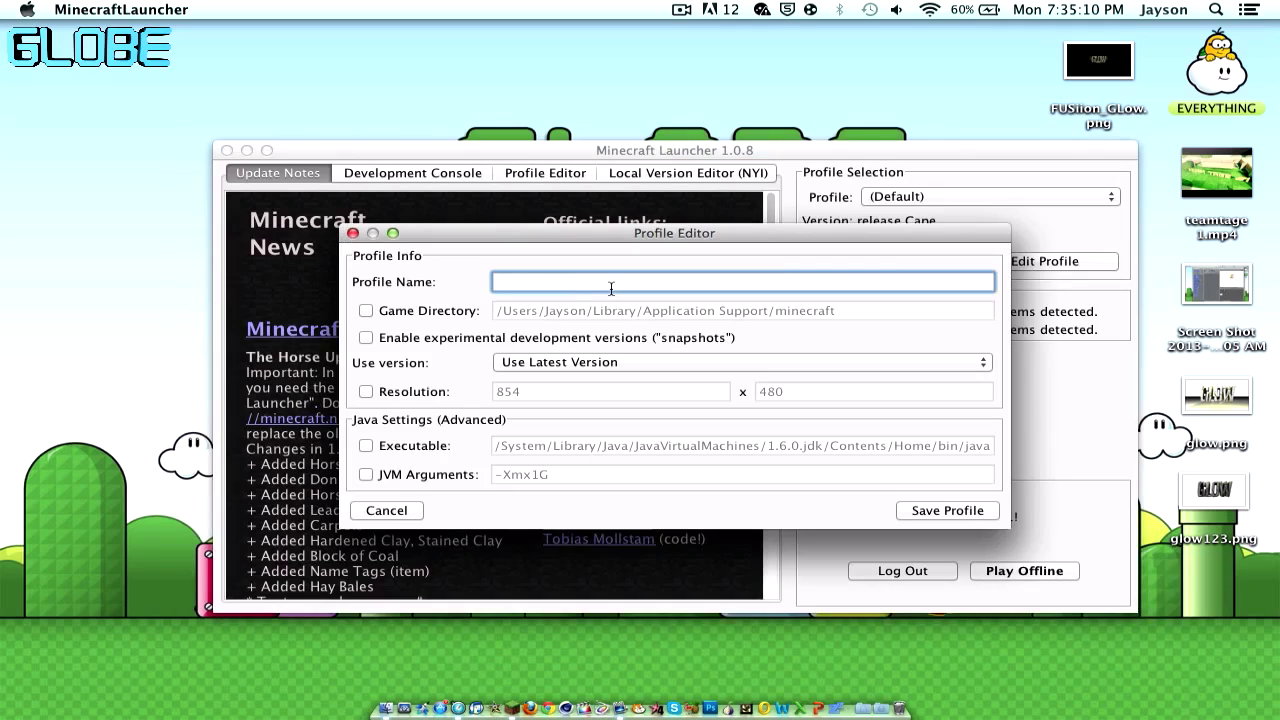
left_click(576, 367)
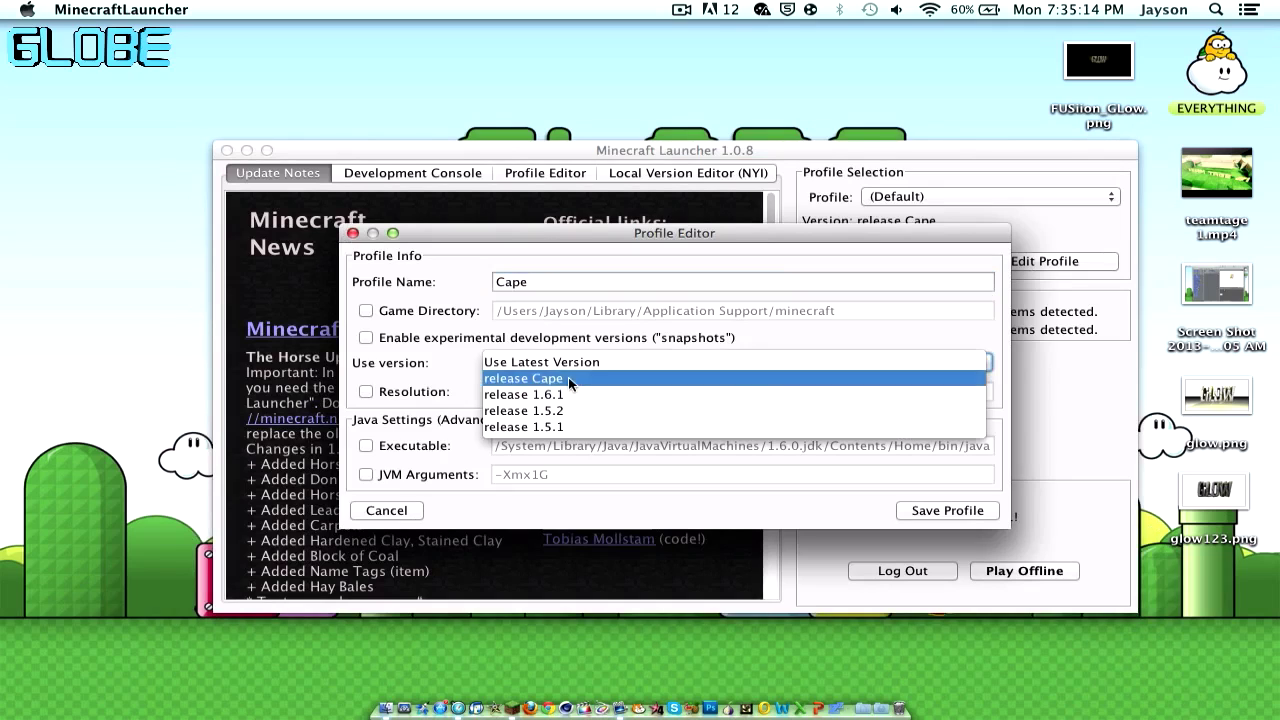
left_click(568, 377)
left_click(964, 512)
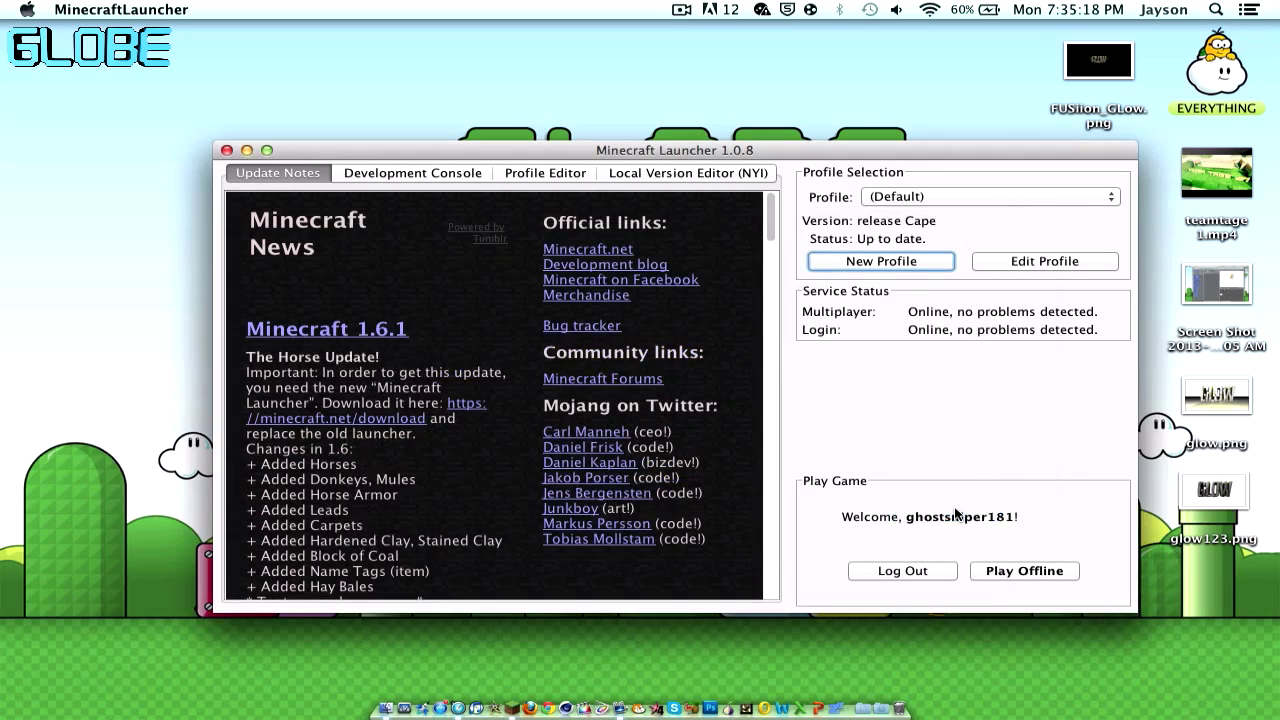
Select the Cape profile, enter the account username and password, and start the game
left_click(889, 200)
left_click(884, 183)
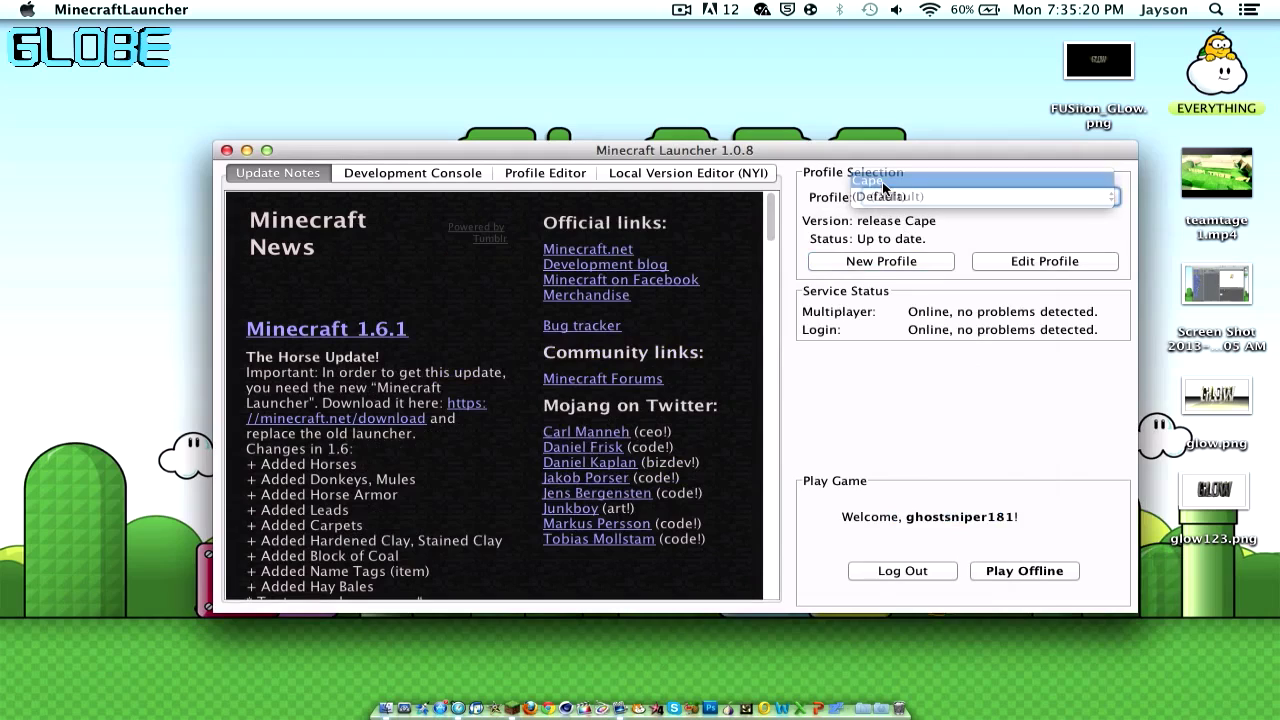
left_click(929, 509)
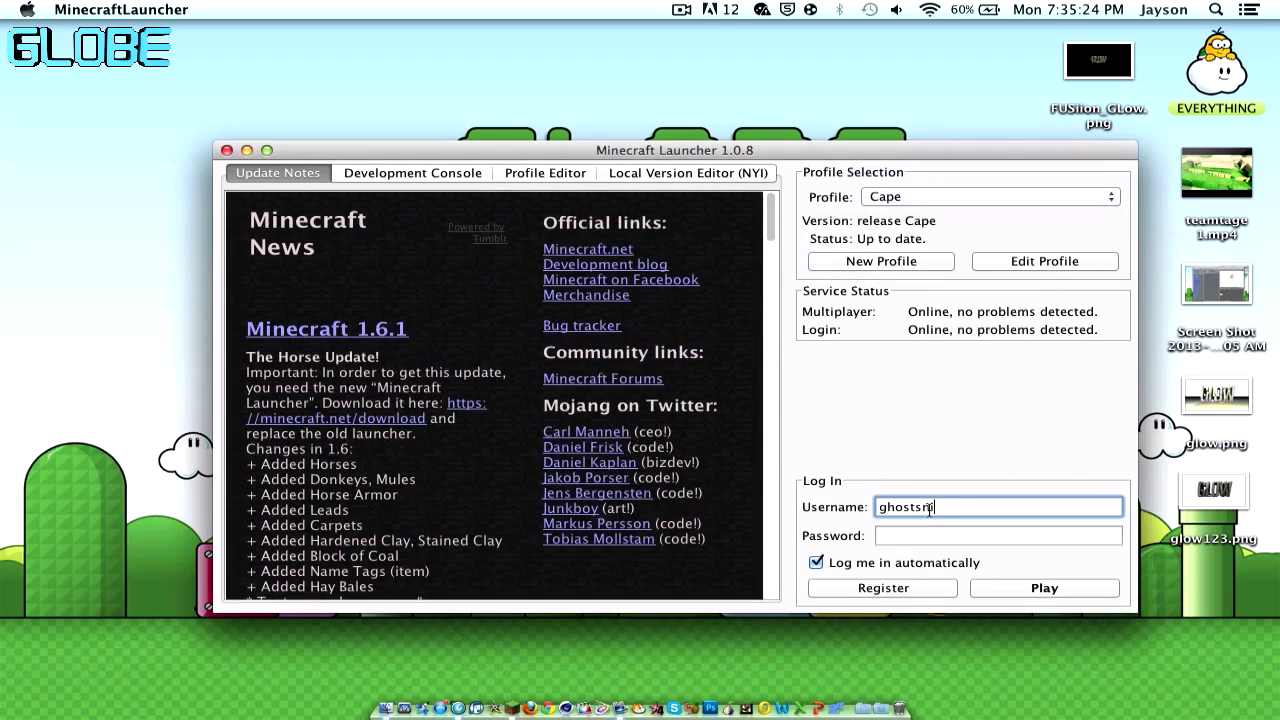
left_click(930, 535)
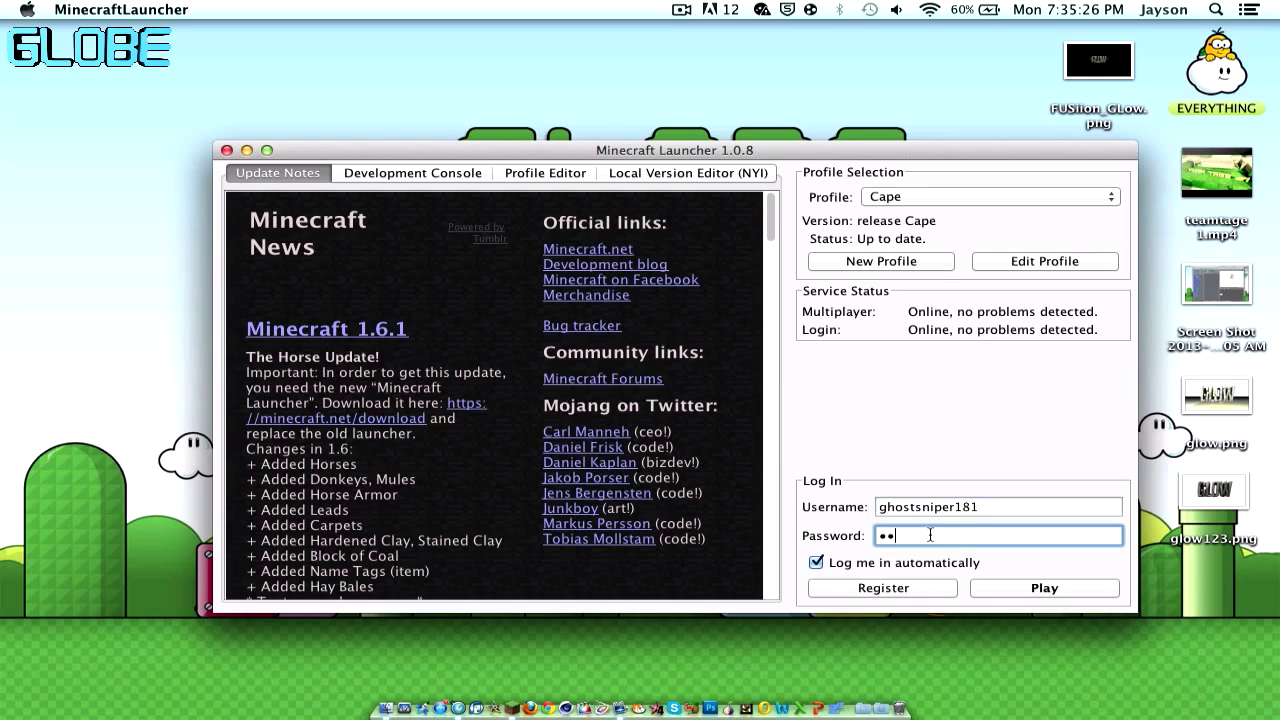
left_click(1085, 596)
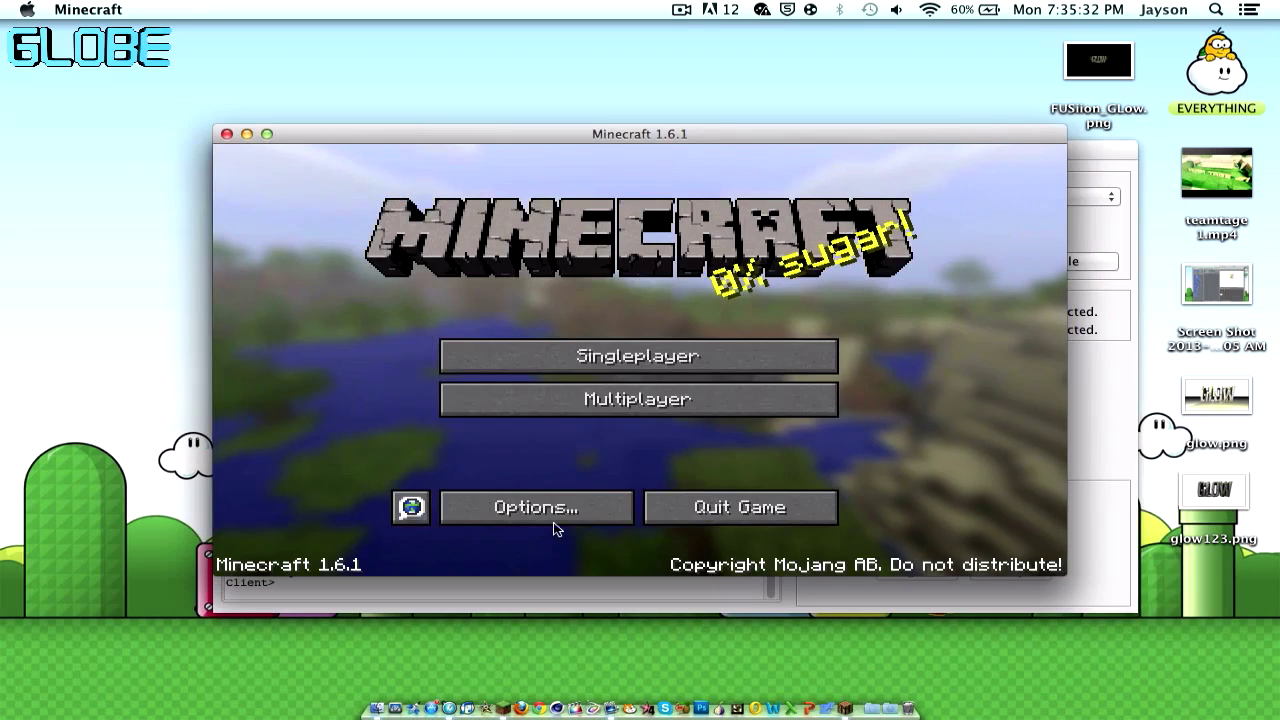
Open the singleplayer world "creative", enlarge the game window to fill the screen, and return to the game
left_click(608, 356)
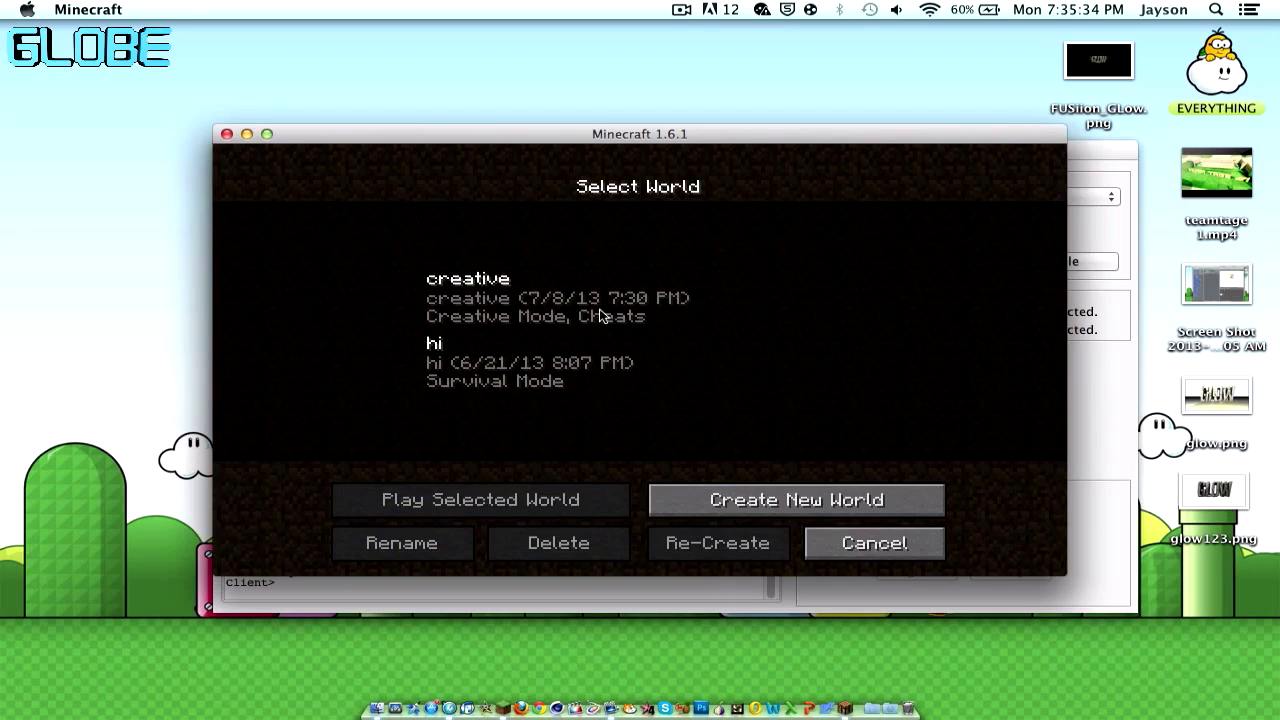
double_click(600, 316)
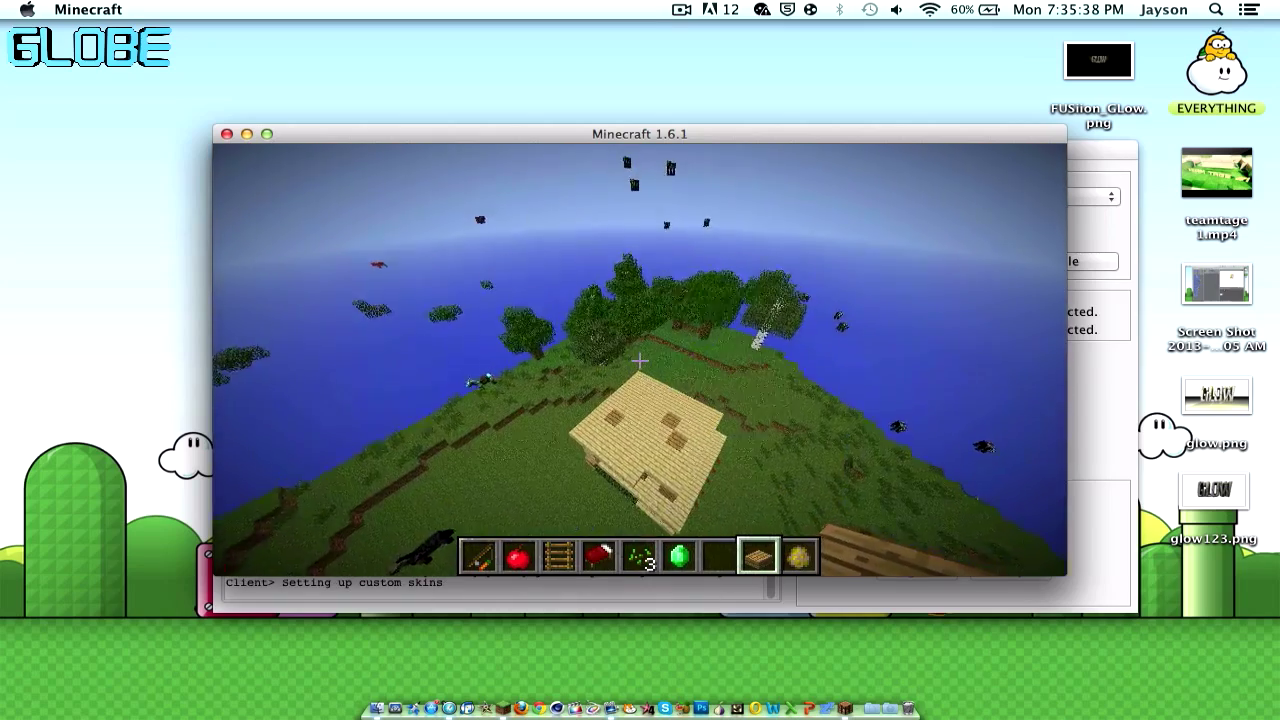
key("Escape")
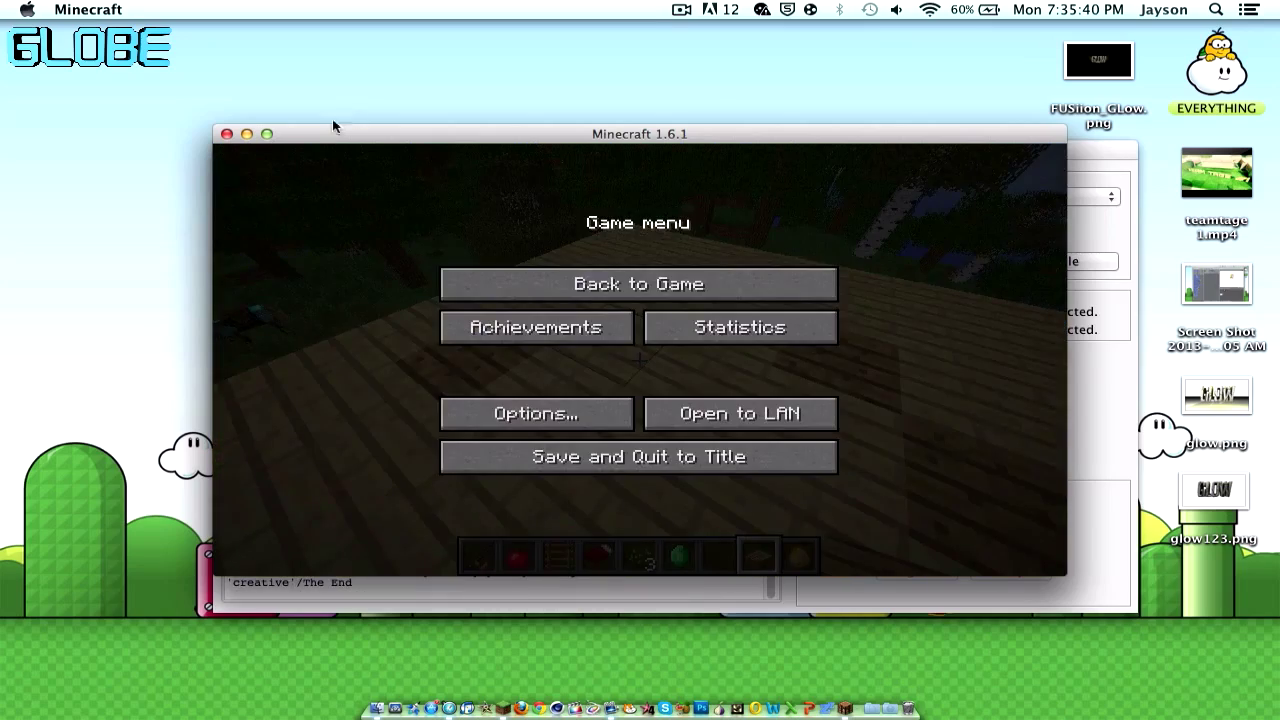
left_click(268, 134)
left_click(590, 232)
Switch to third-person view and move the character around the wooden house to examine the cape on its back
key("F5")
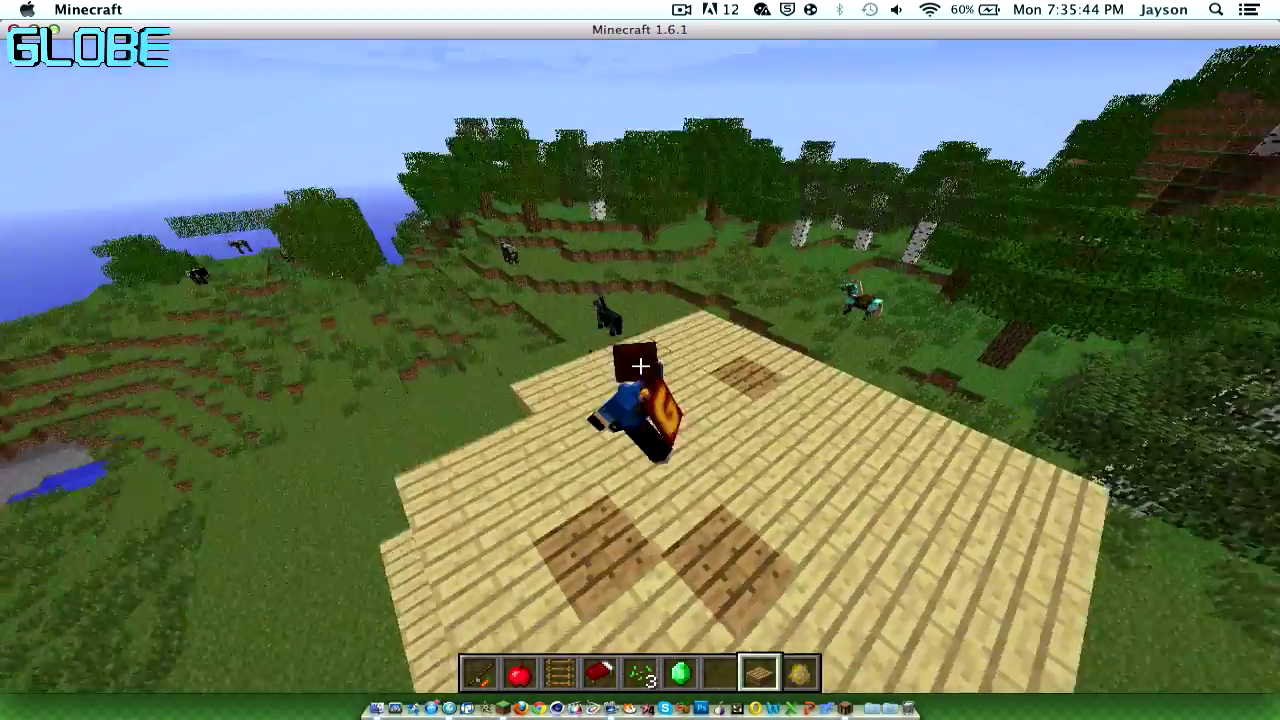
key("s")
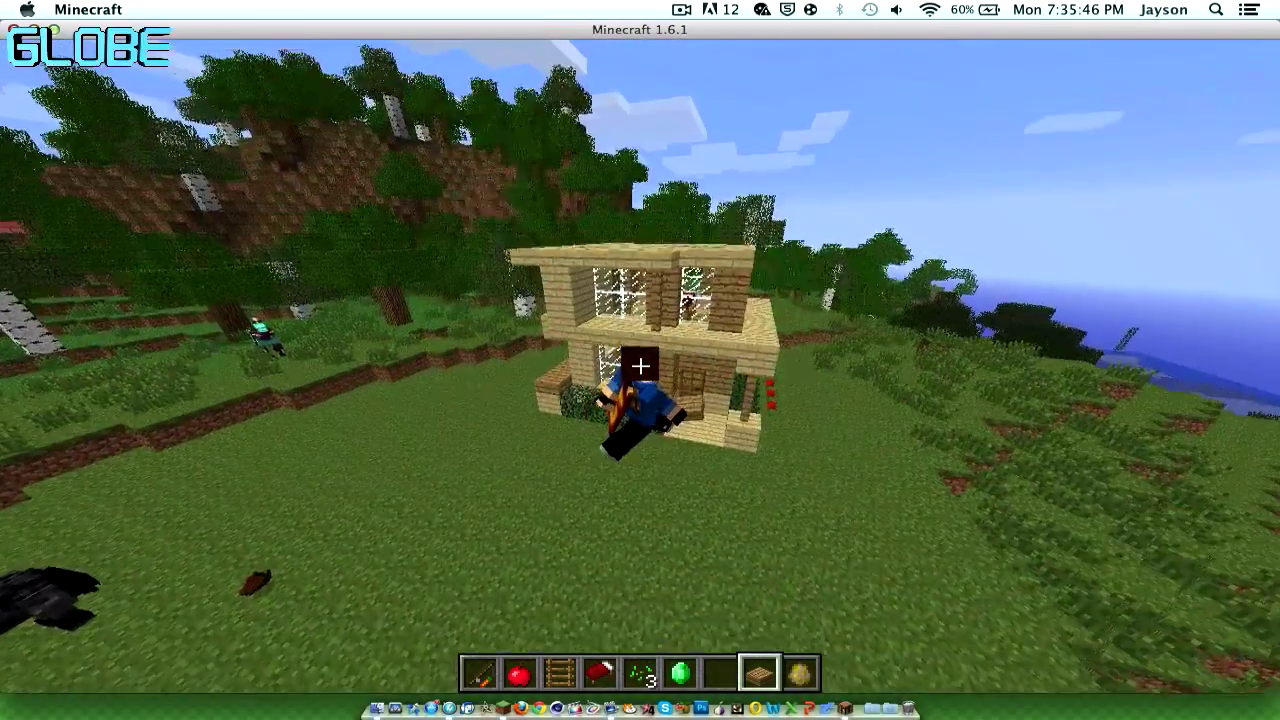
key("w")
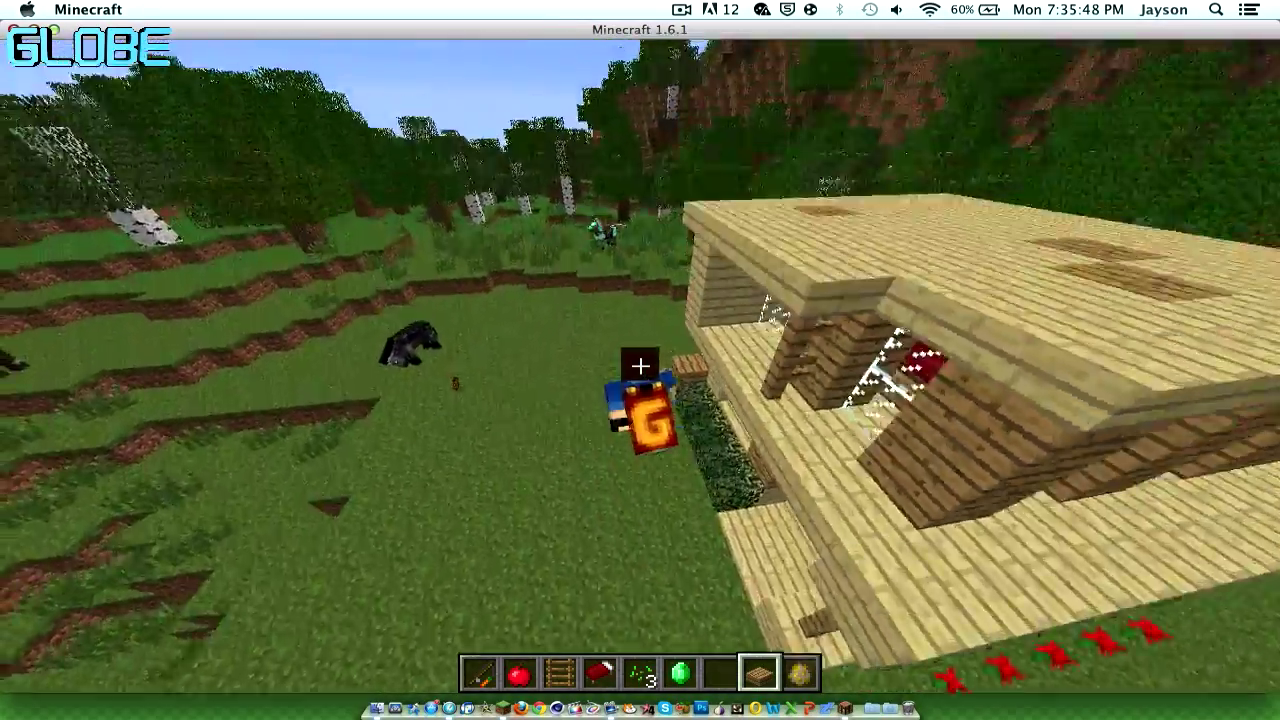
key("space")
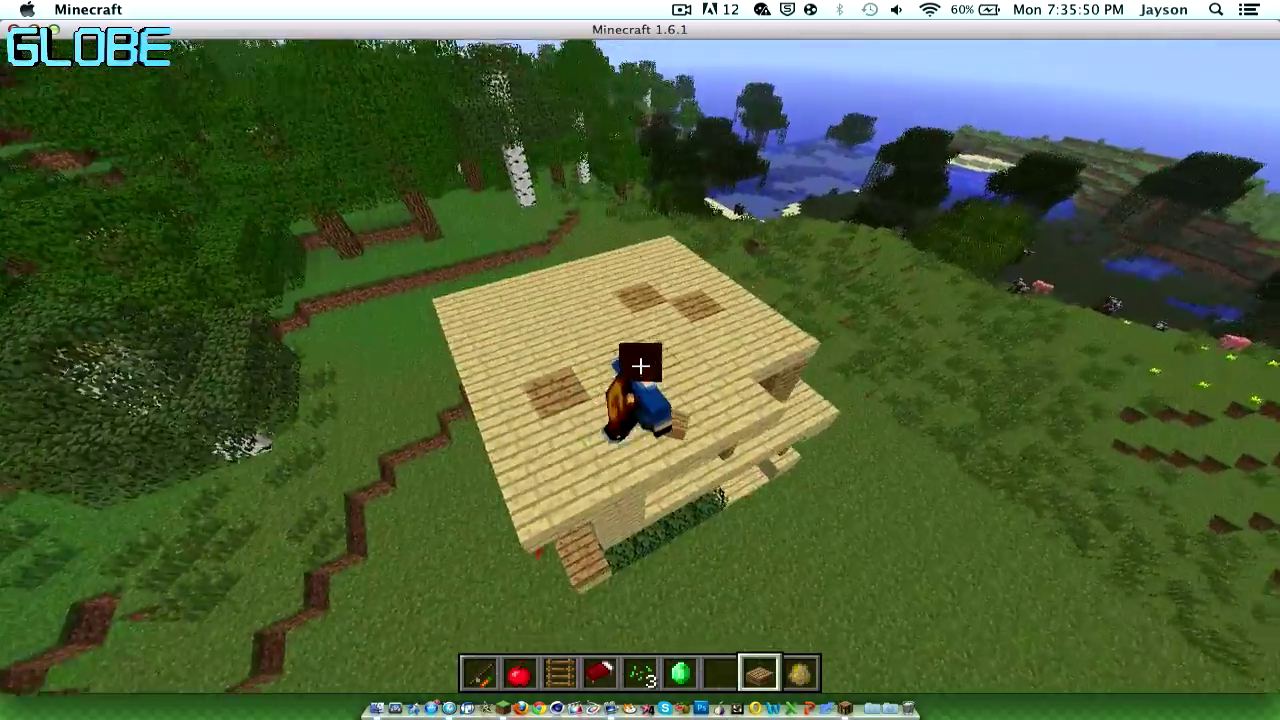
key("shift")
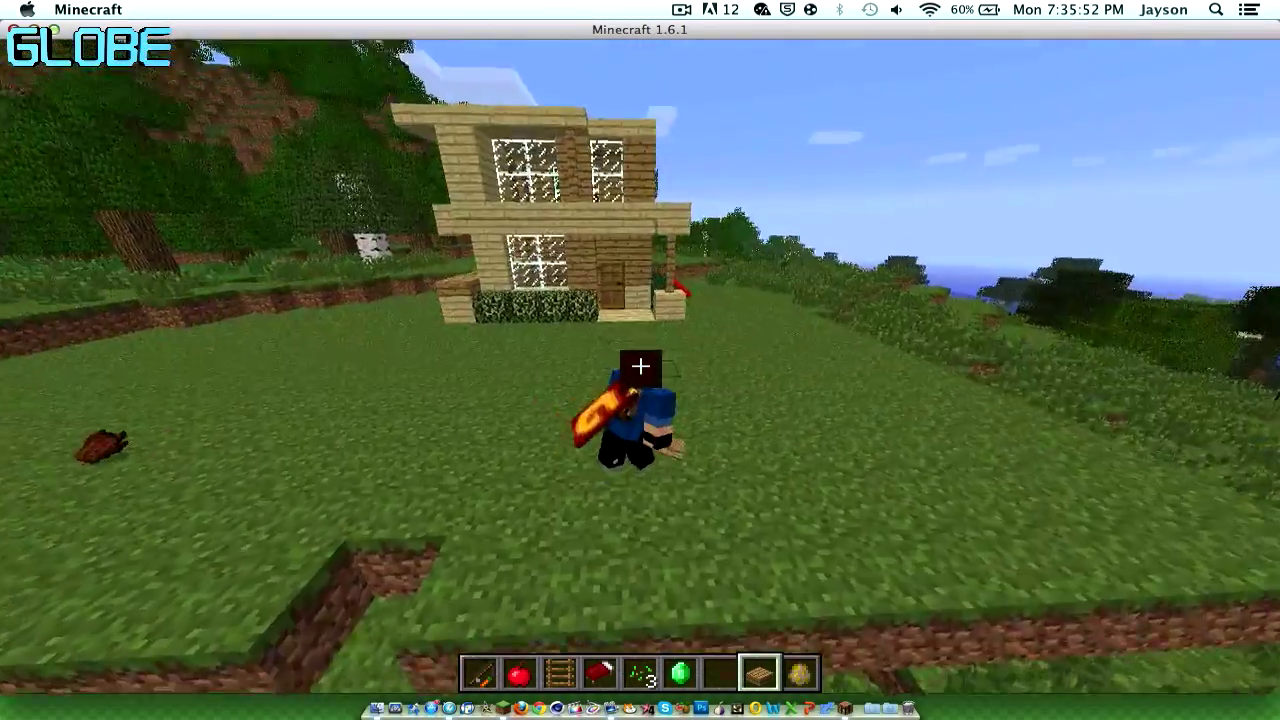
key("w")
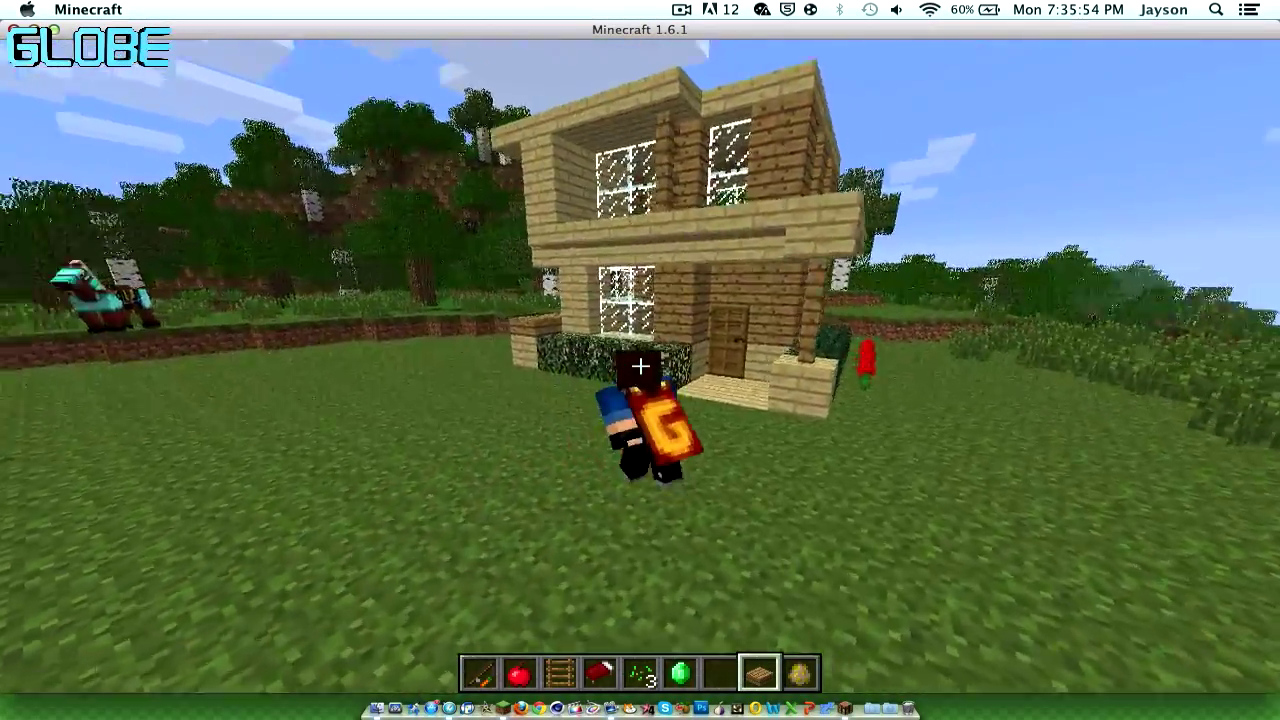
key("w")
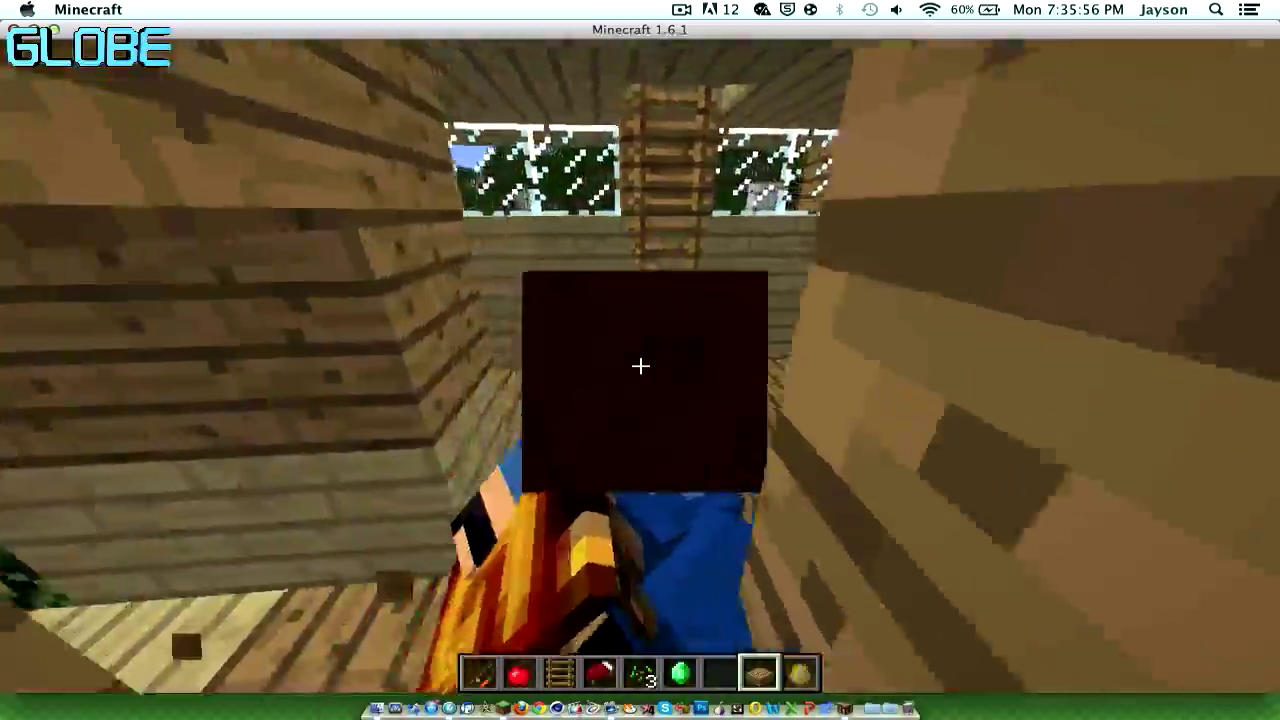
key("s")
scroll(640, 366, "down", 1)
scroll(640, 366, "down", 3)
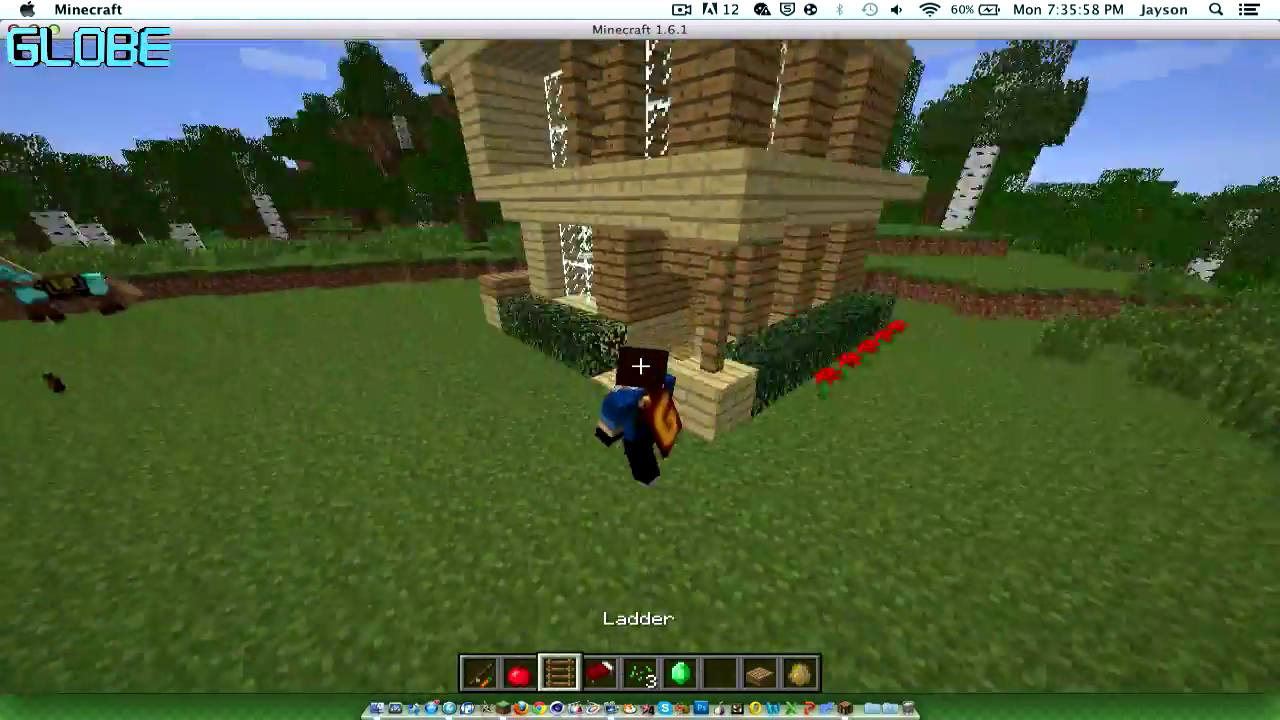
key("s")
key("w")
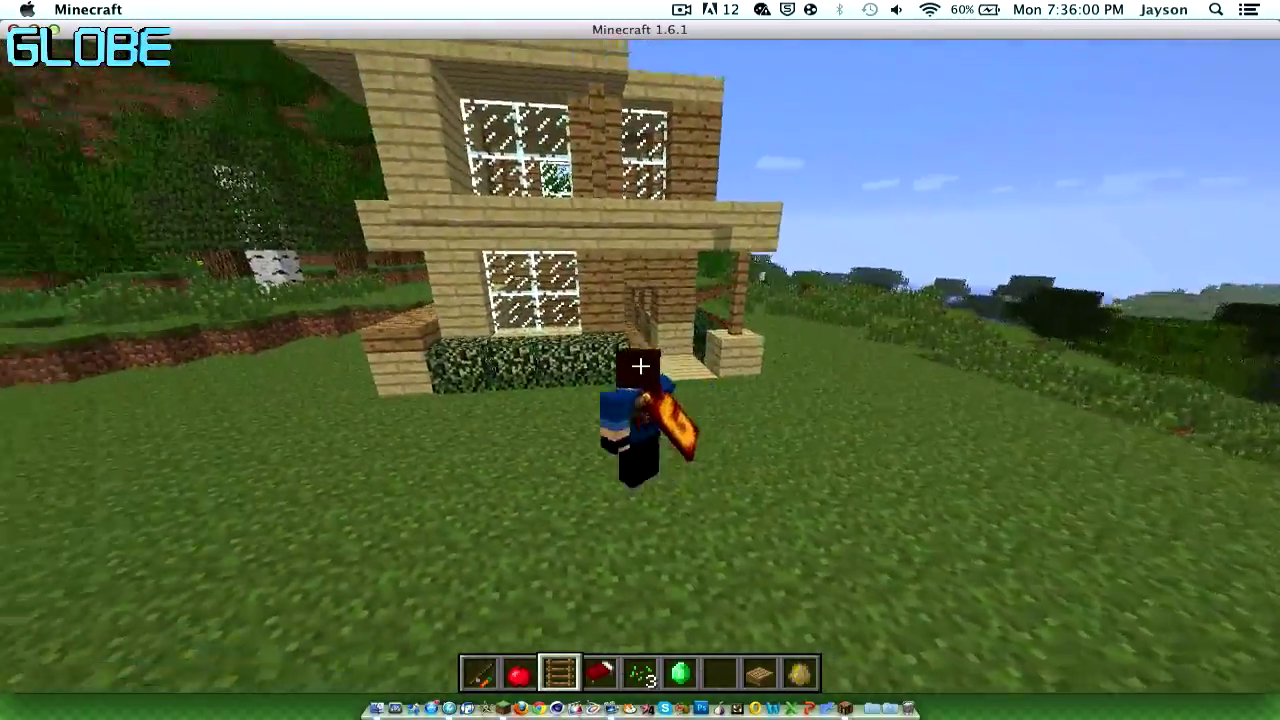
key("a")
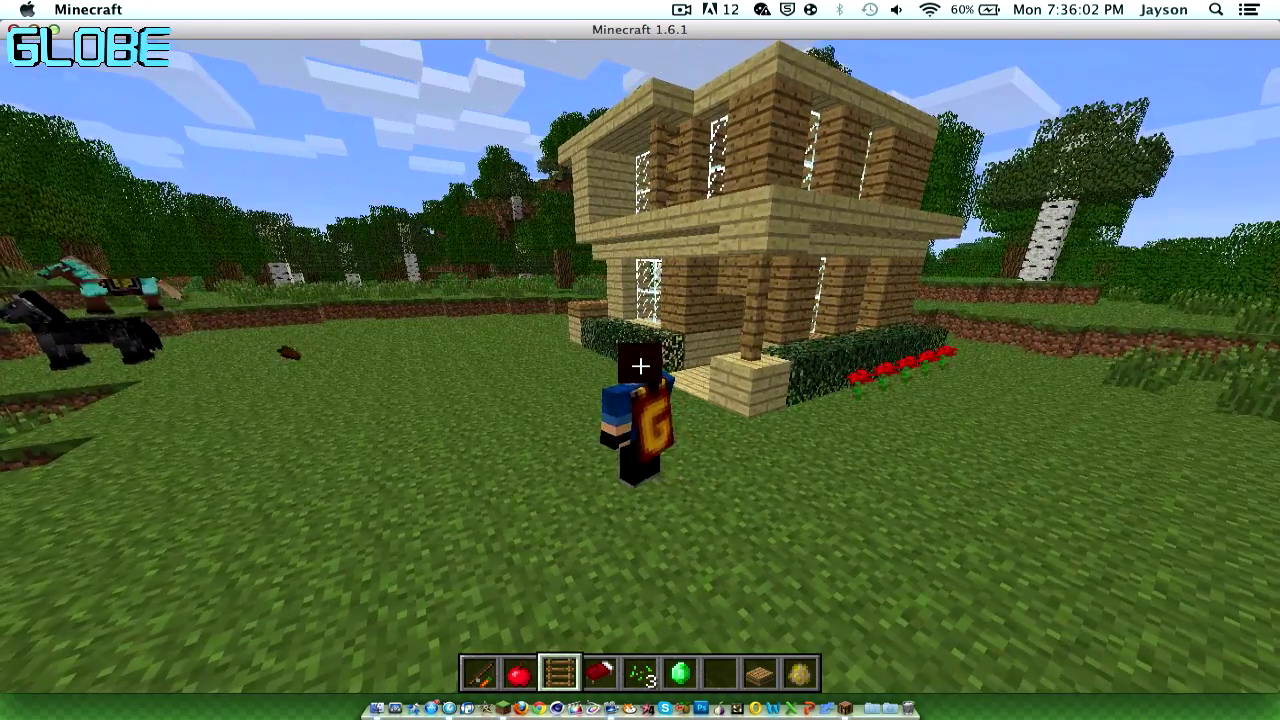